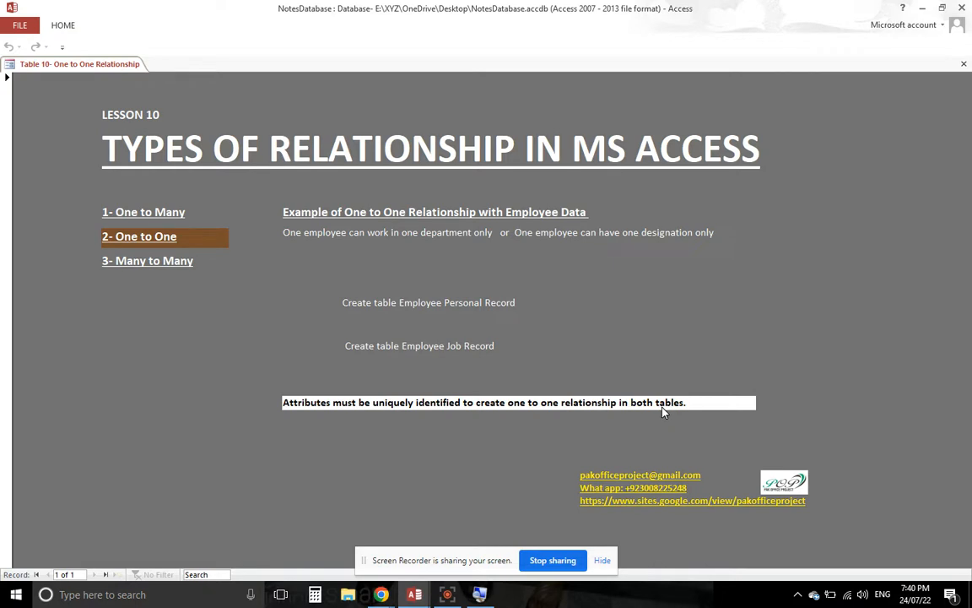
Switch to the New database, open the EmpPersonalRecord table in Design View and go through its fields from EmpID to Address
left_click(415, 595)
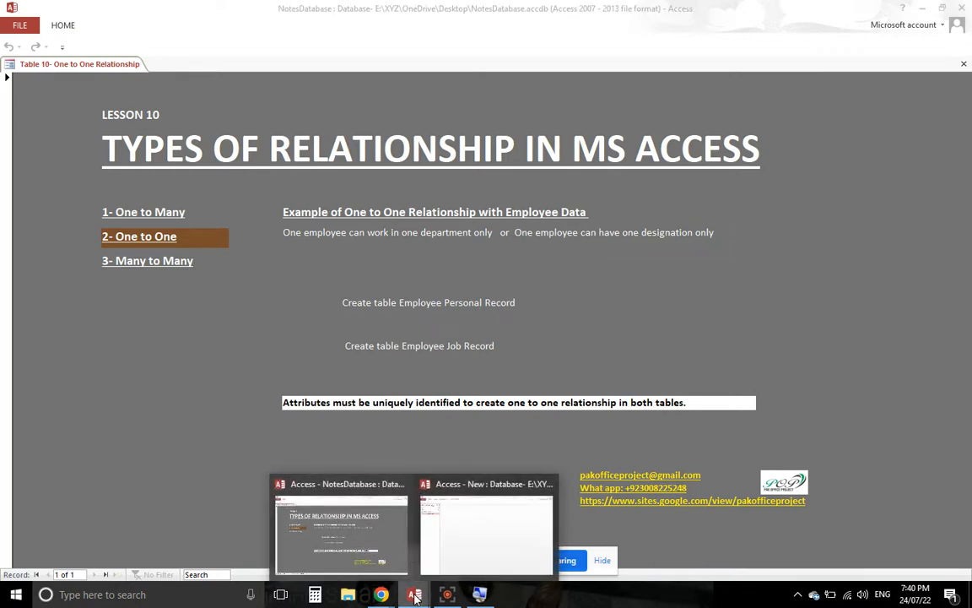
left_click(483, 549)
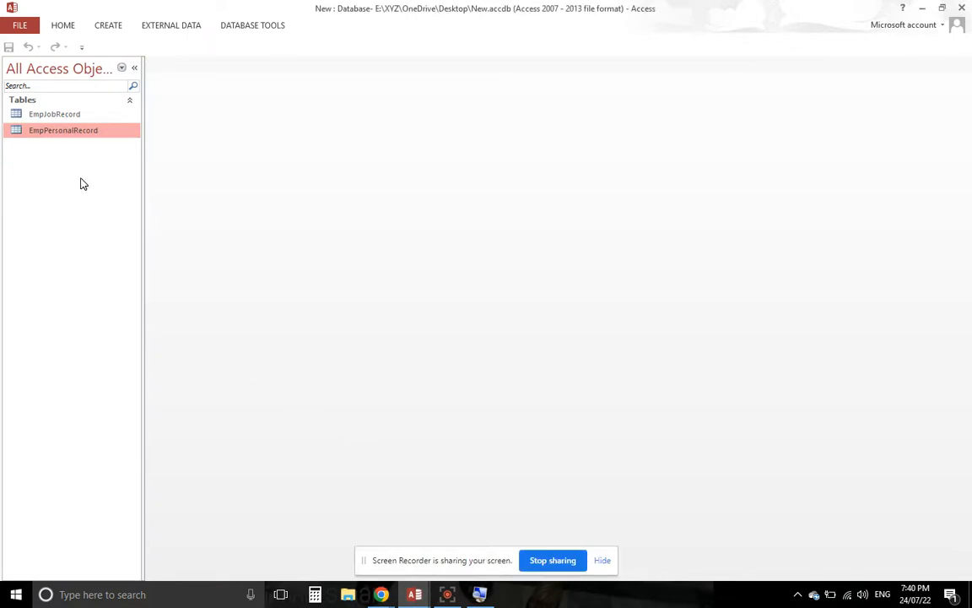
right_click(69, 137)
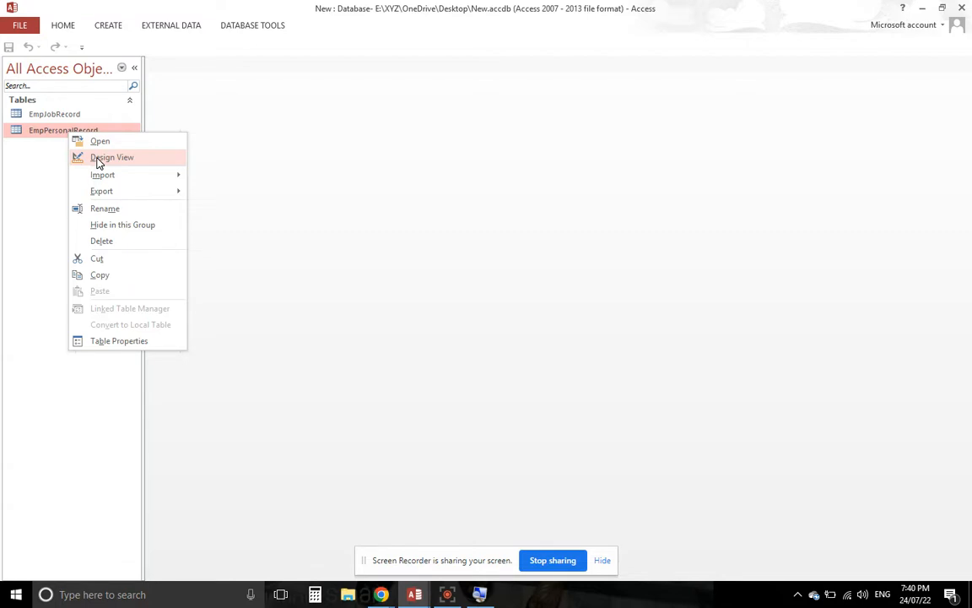
left_click(98, 160)
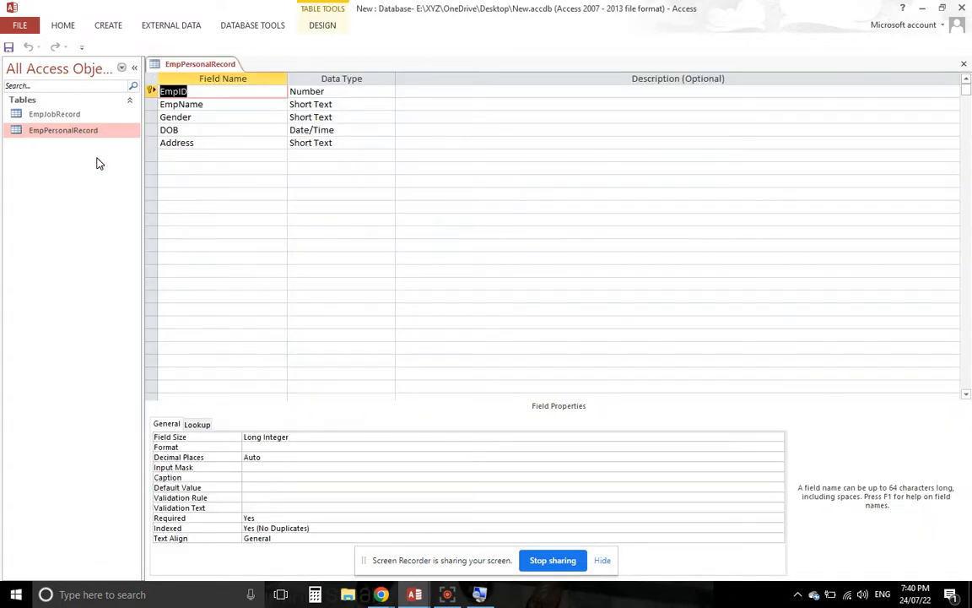
key("Down")
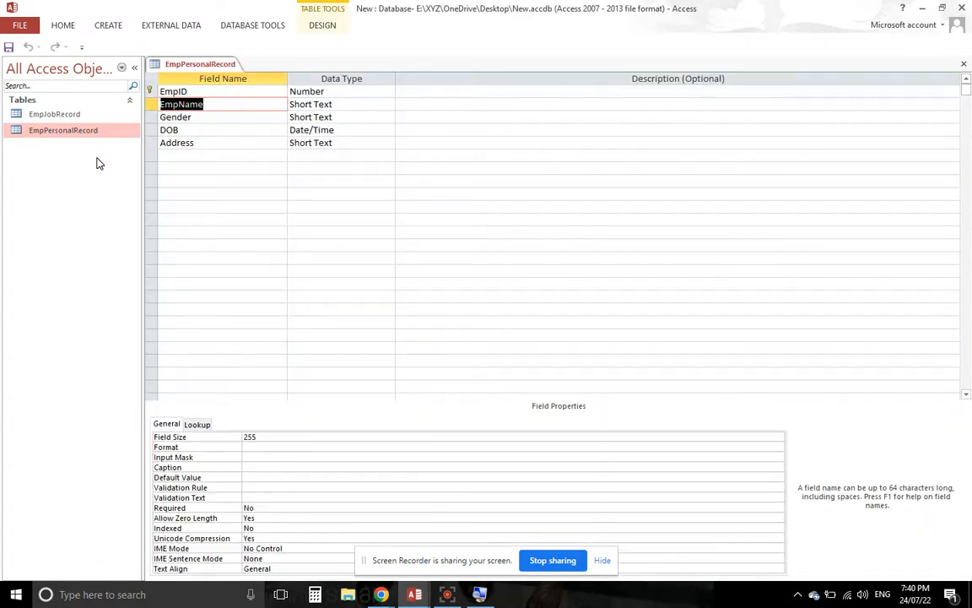
key("Down")
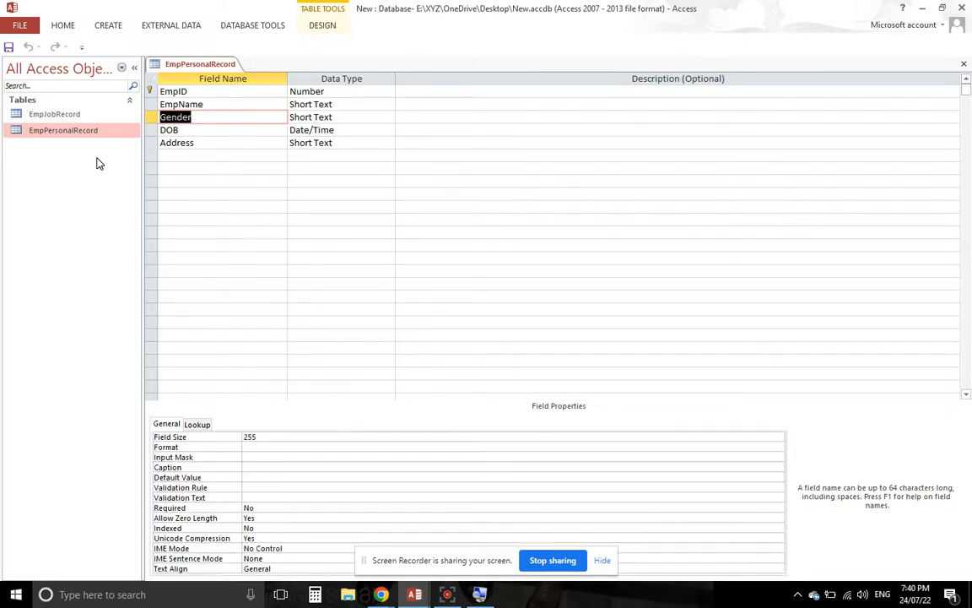
key("Down")
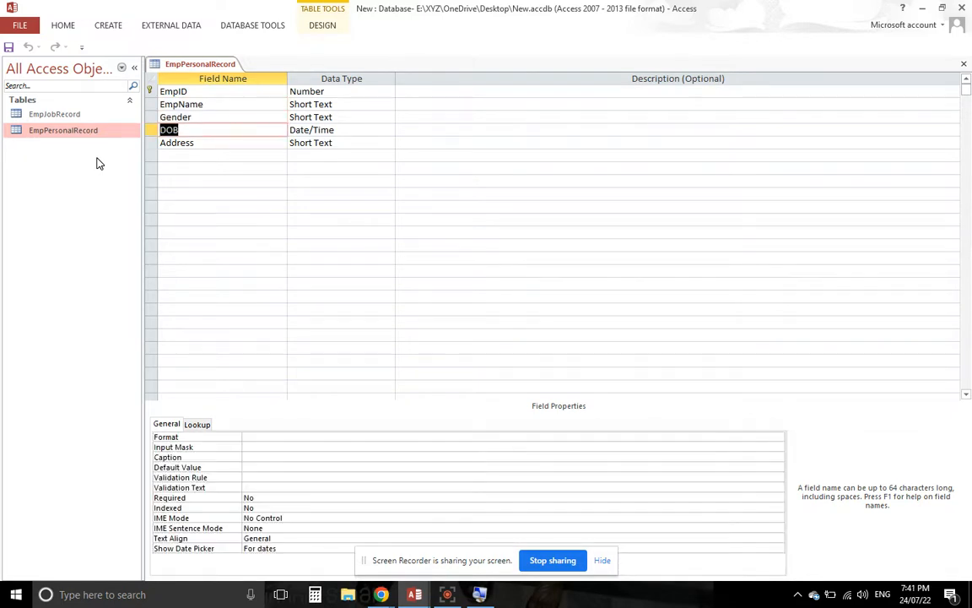
key("Down")
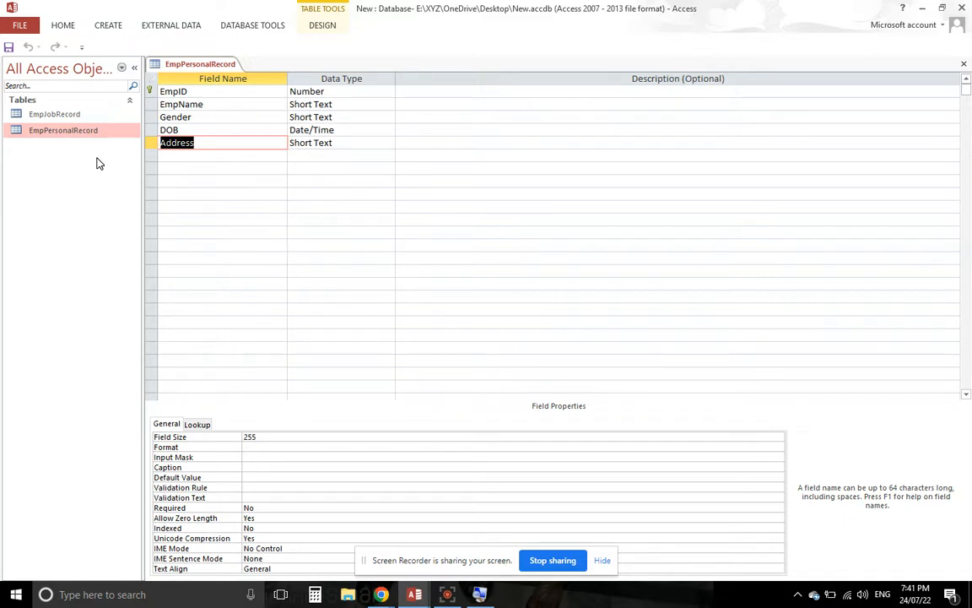
Open the EmpJobRecord table in Design View and go through its fields from JobID to Designation
left_click(60, 120)
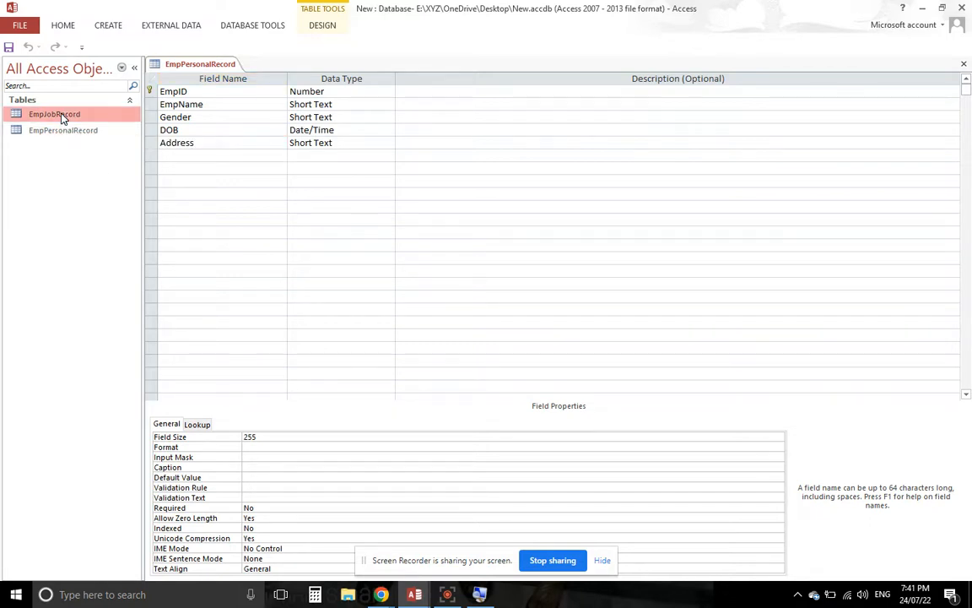
right_click(60, 120)
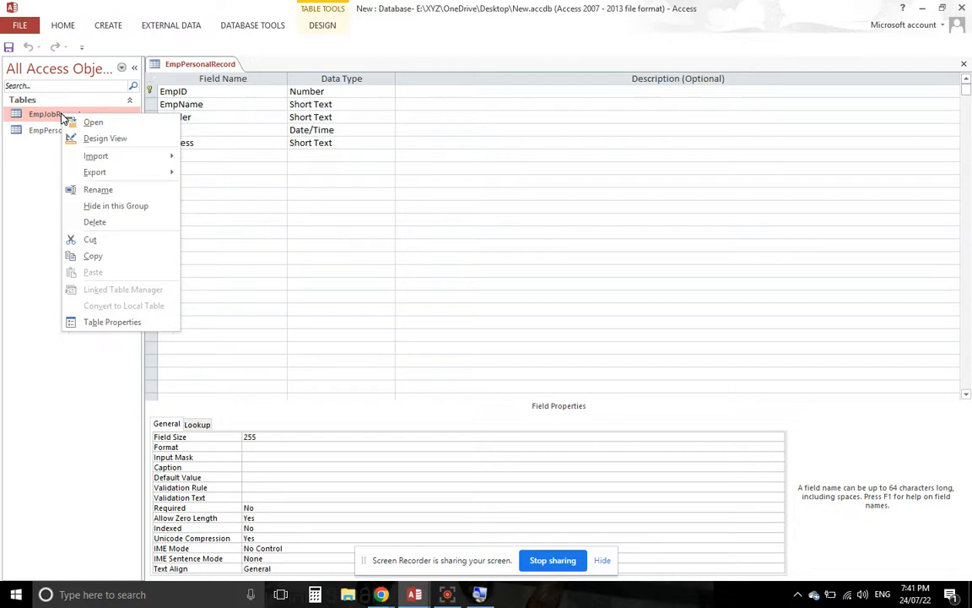
left_click(118, 140)
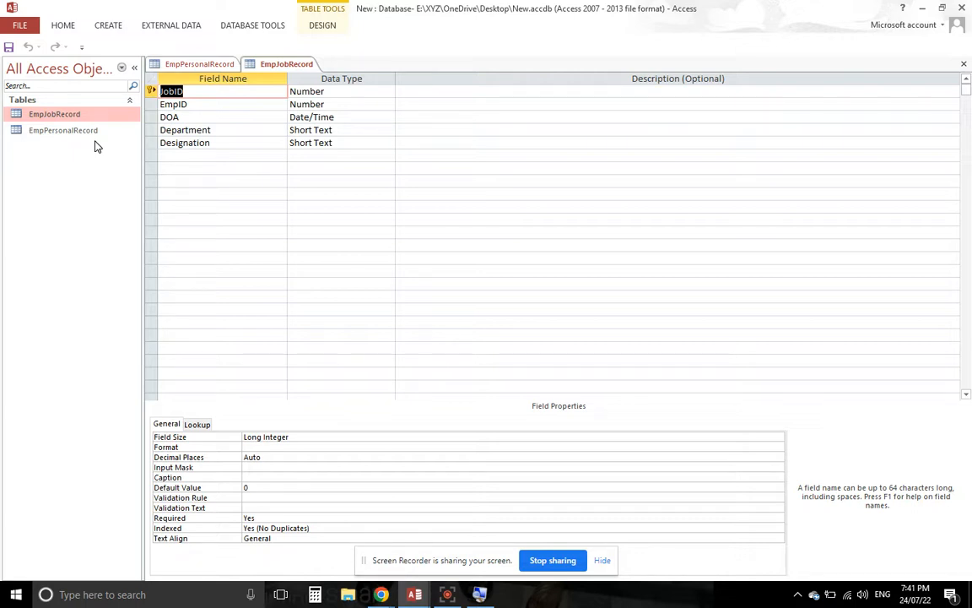
key("Down")
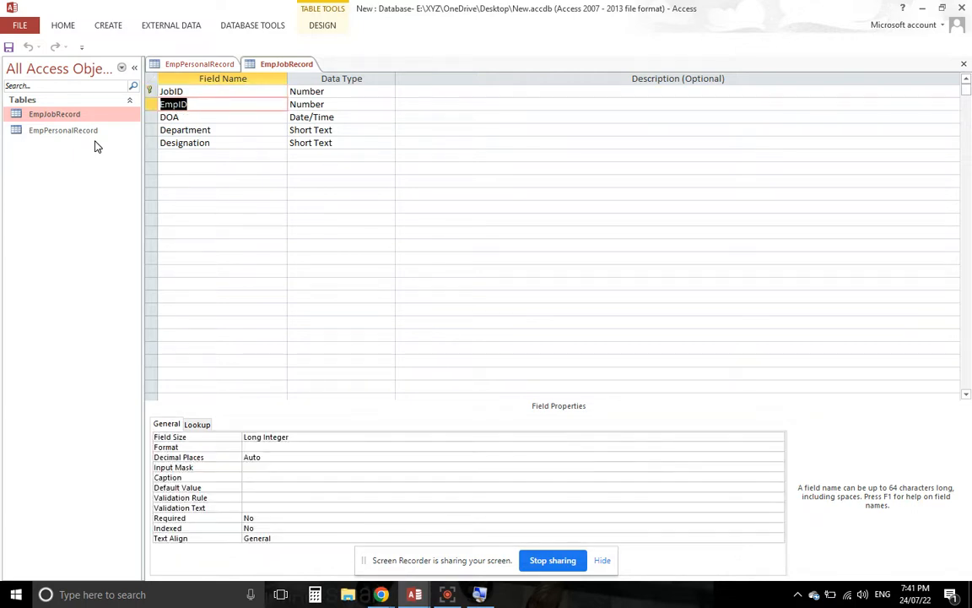
key("Up")
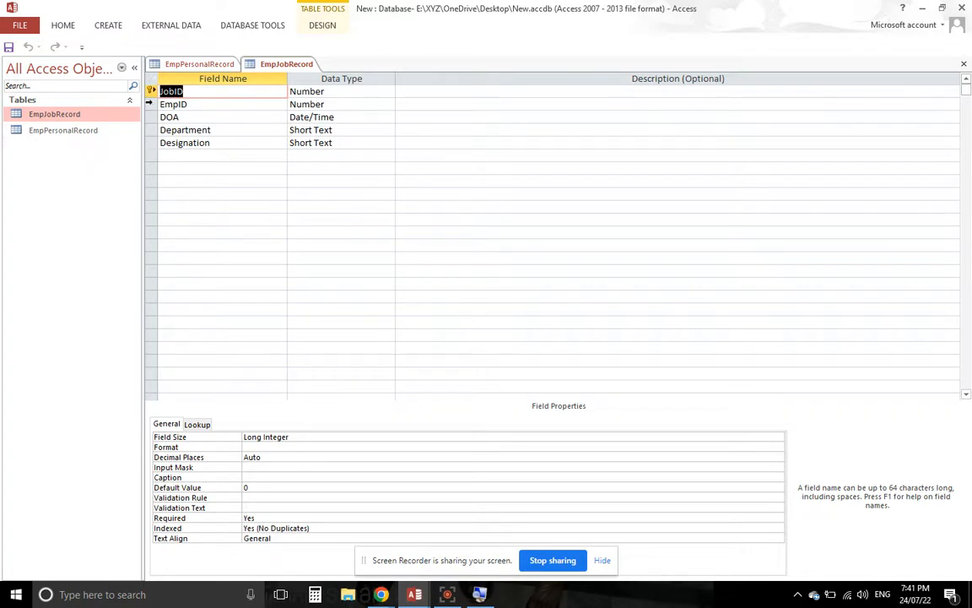
key("Down")
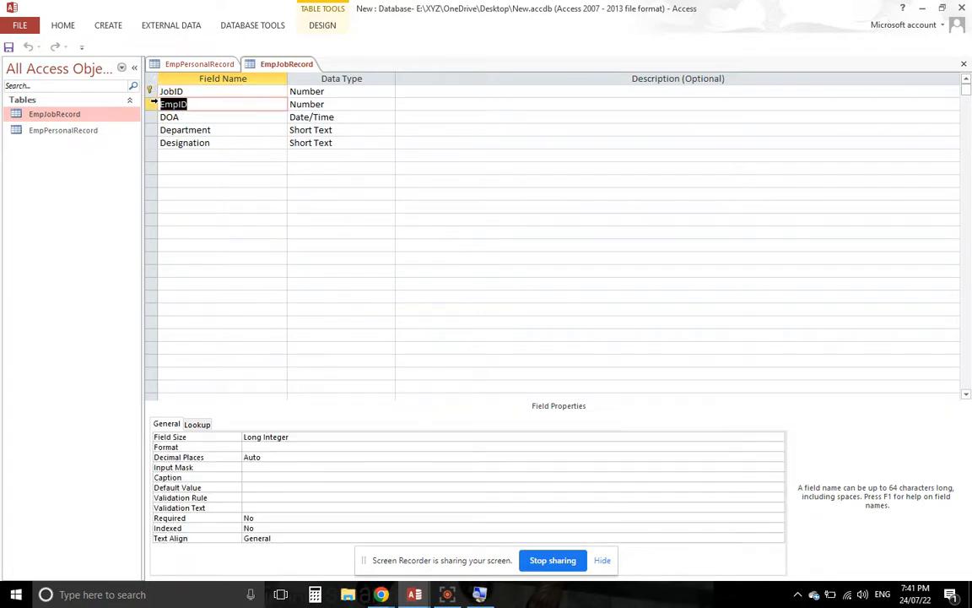
key("Down")
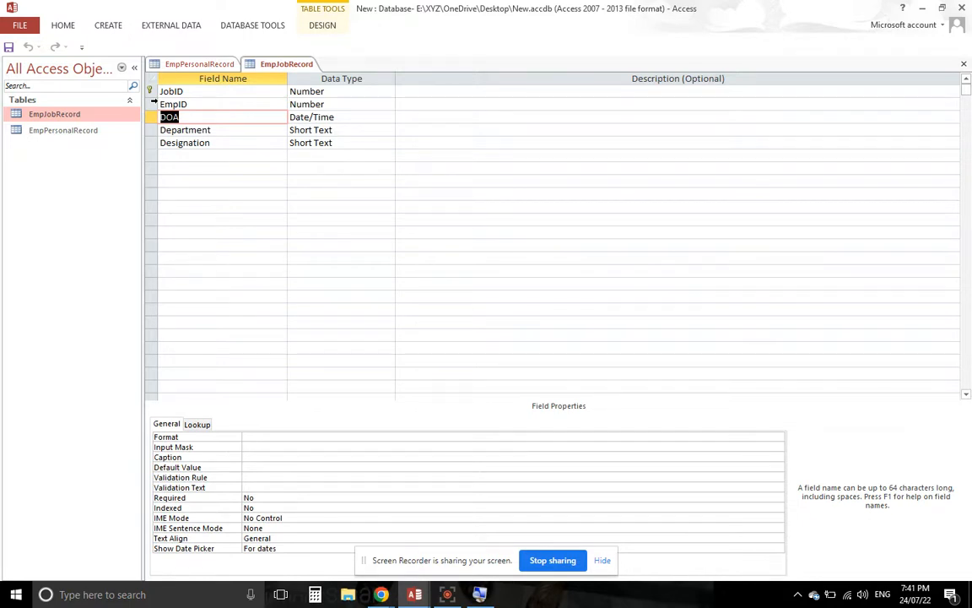
key("Down")
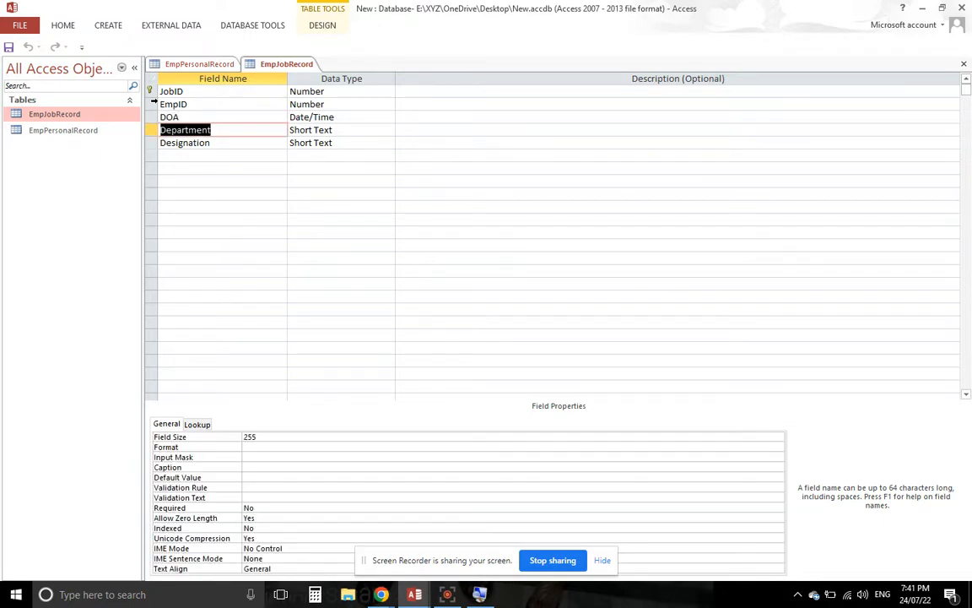
key("Down")
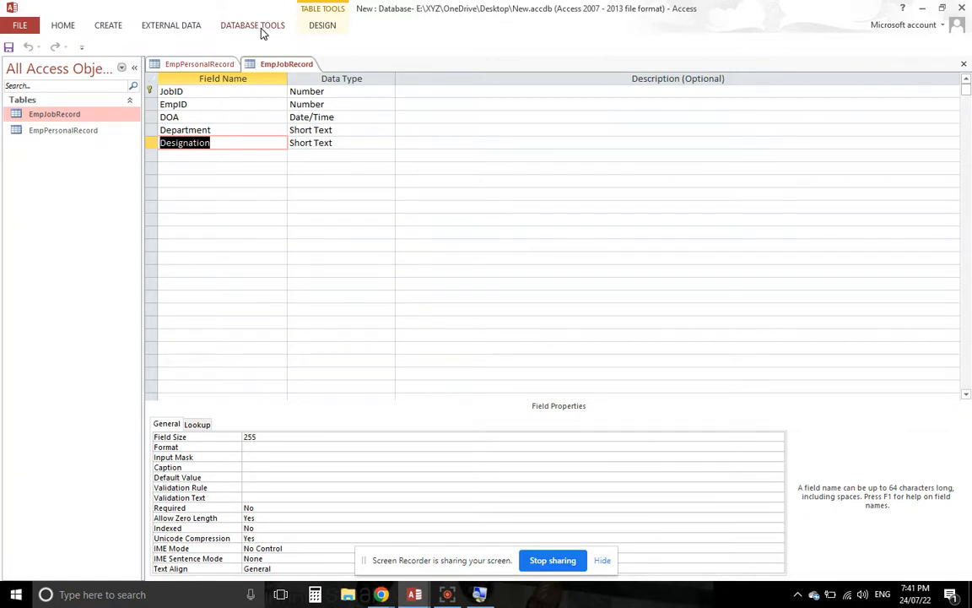
Open the Relationships layout, add the EmpJobRecord and EmpPersonalRecord tables, and arrange them side by side
left_click(262, 31)
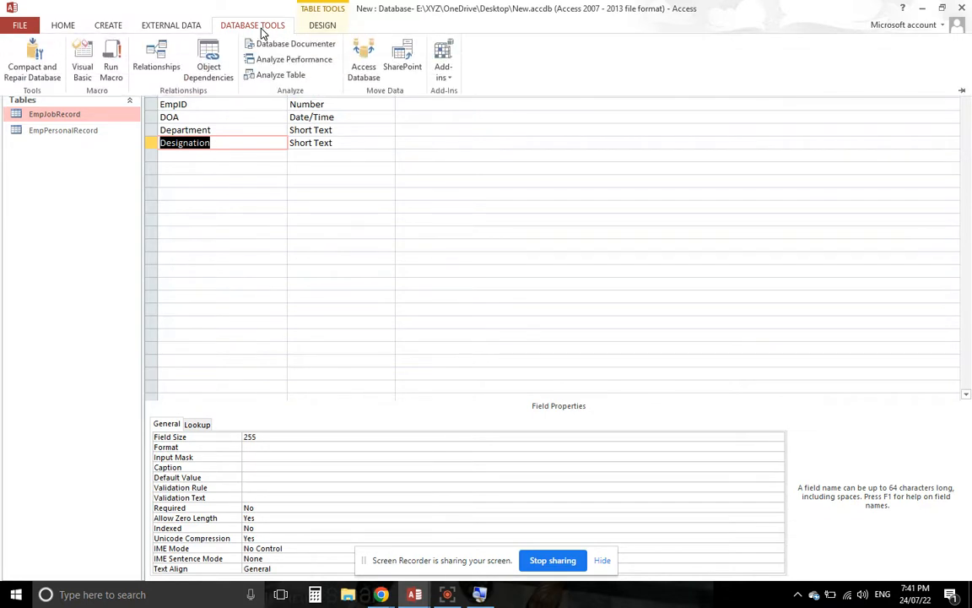
left_click(157, 68)
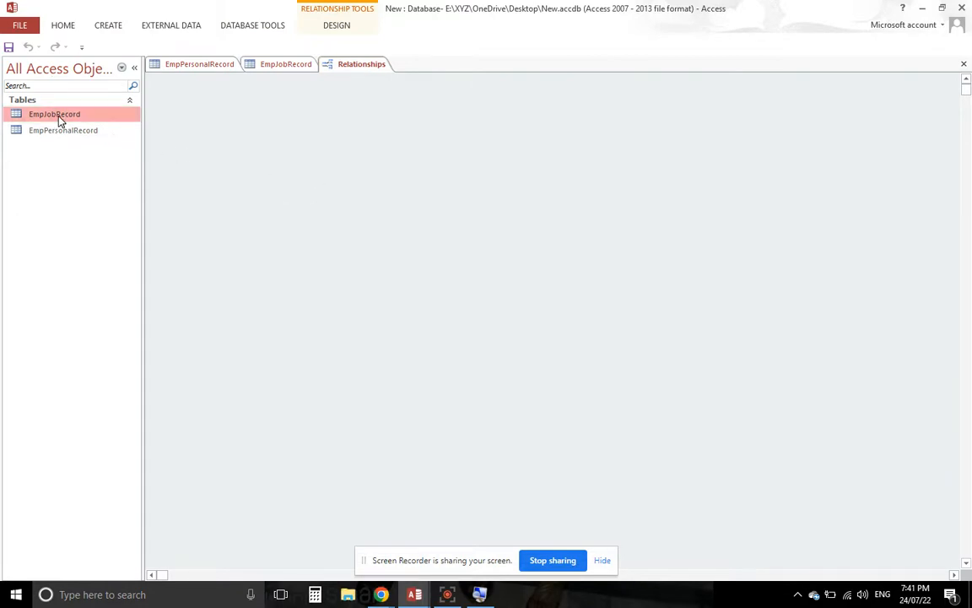
left_click_drag(59, 120, 332, 150)
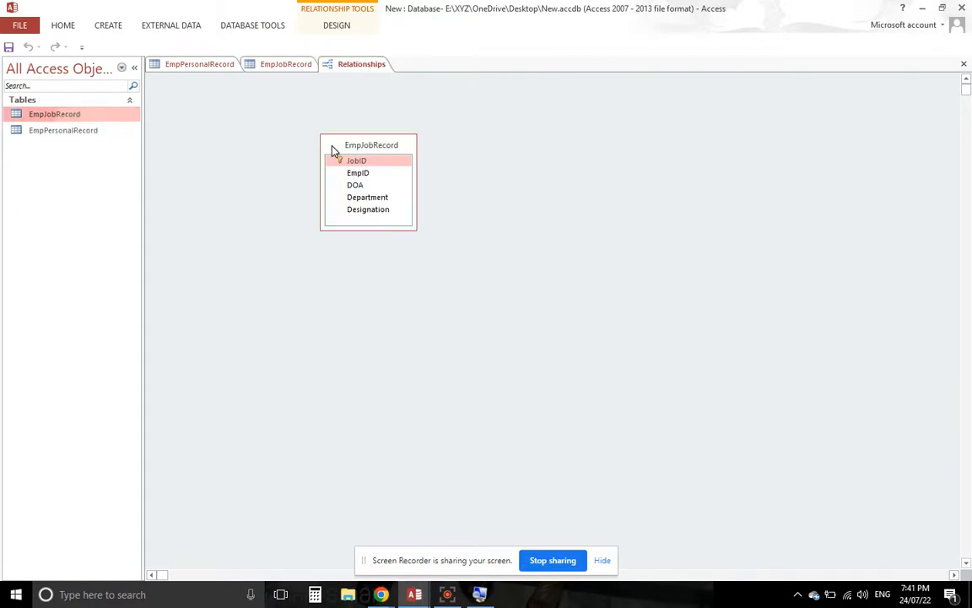
left_click_drag(114, 130, 287, 159)
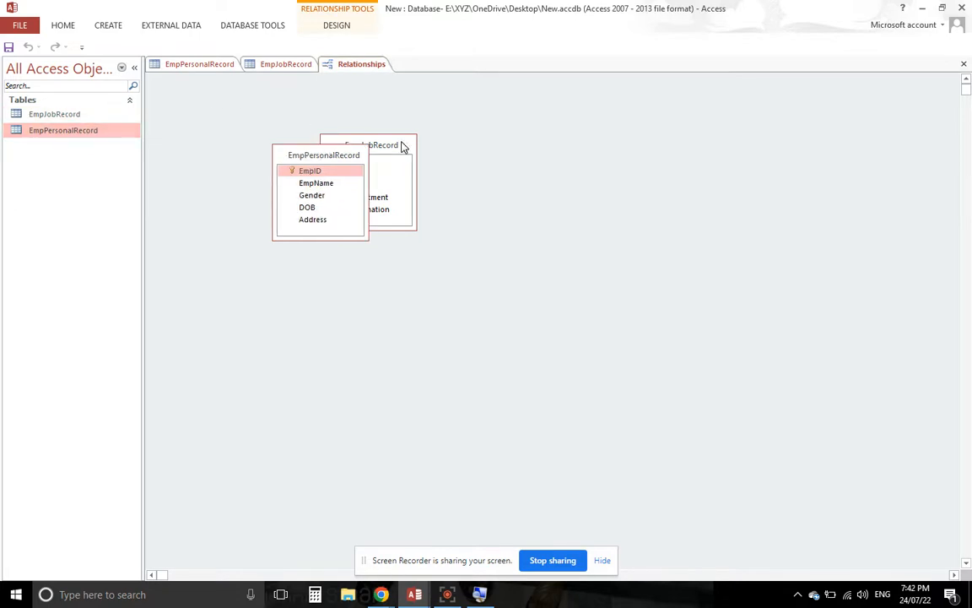
left_click_drag(402, 147, 515, 155)
Compare the two tables in the relationship layout with the one-to-one rule in the NotesDatabase lesson, and return to the New database
left_click(340, 157)
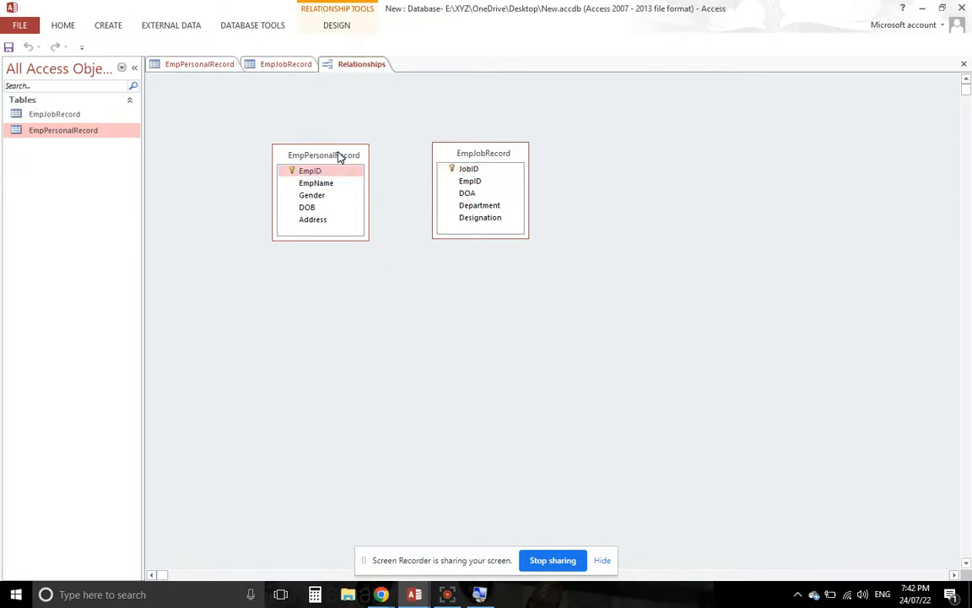
left_click(463, 156)
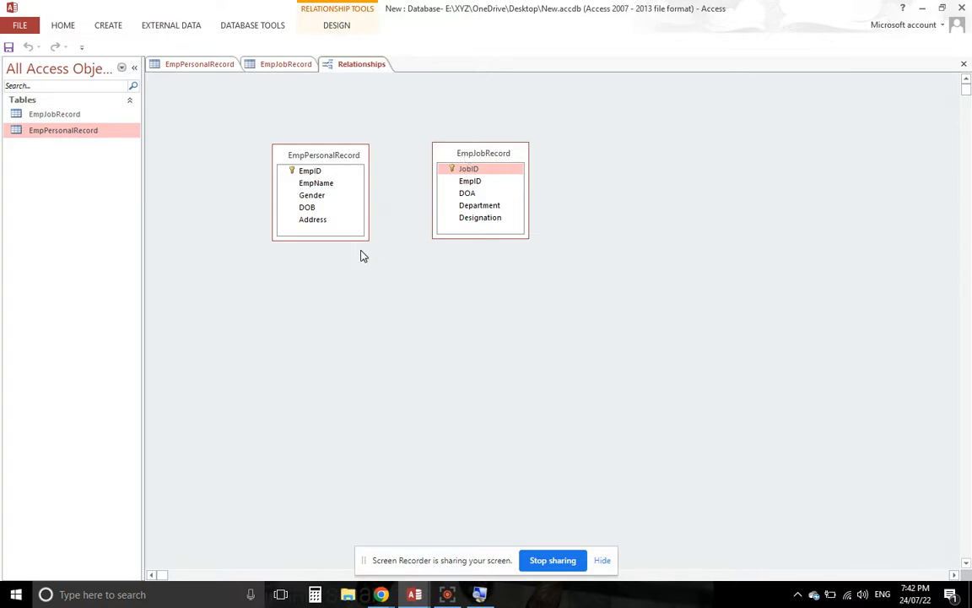
key("alt+Tab")
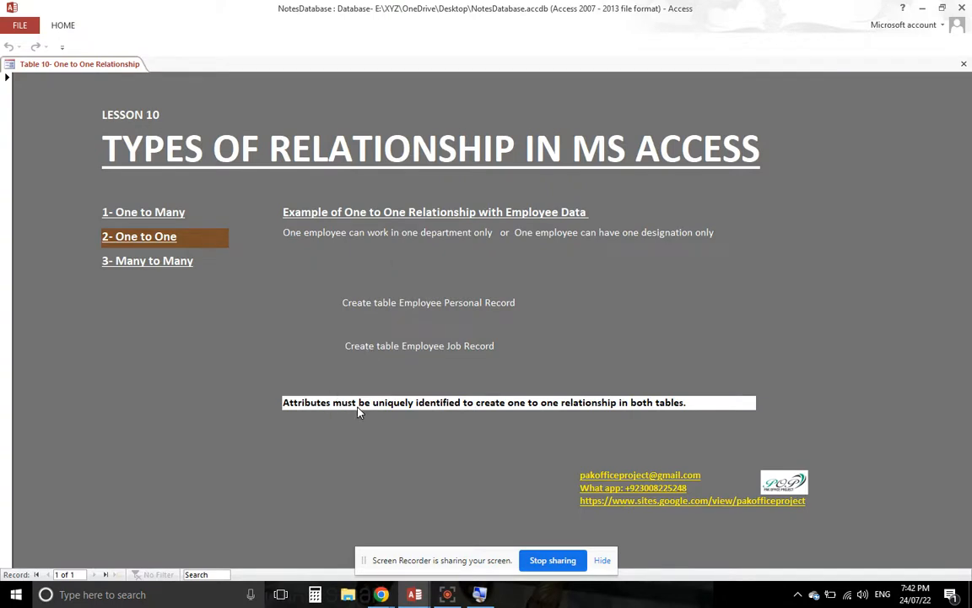
key("alt+Tab")
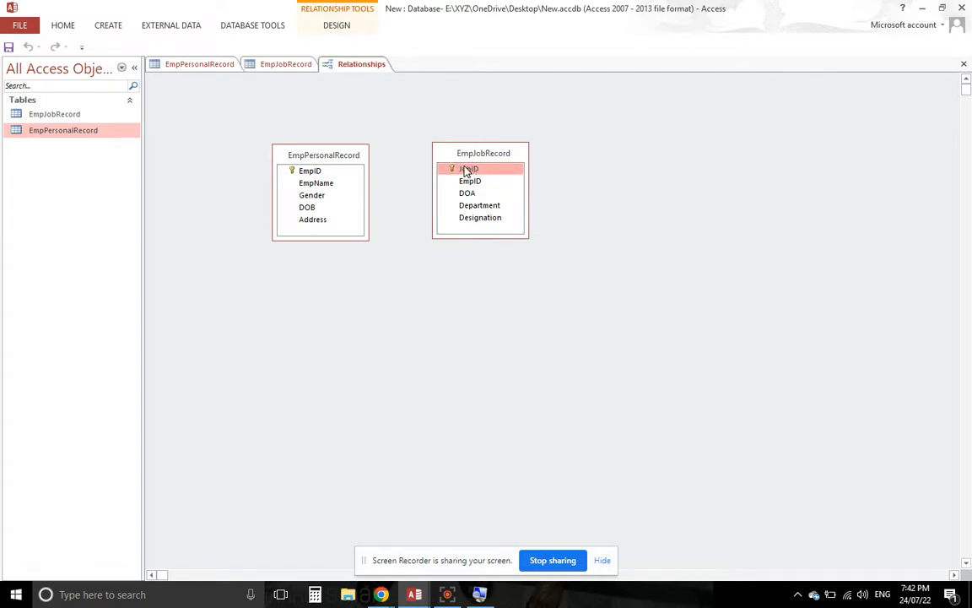
Try to relate the EmpID field of EmpPersonalRecord to the EmpID field of EmpJobRecord
left_click(325, 173)
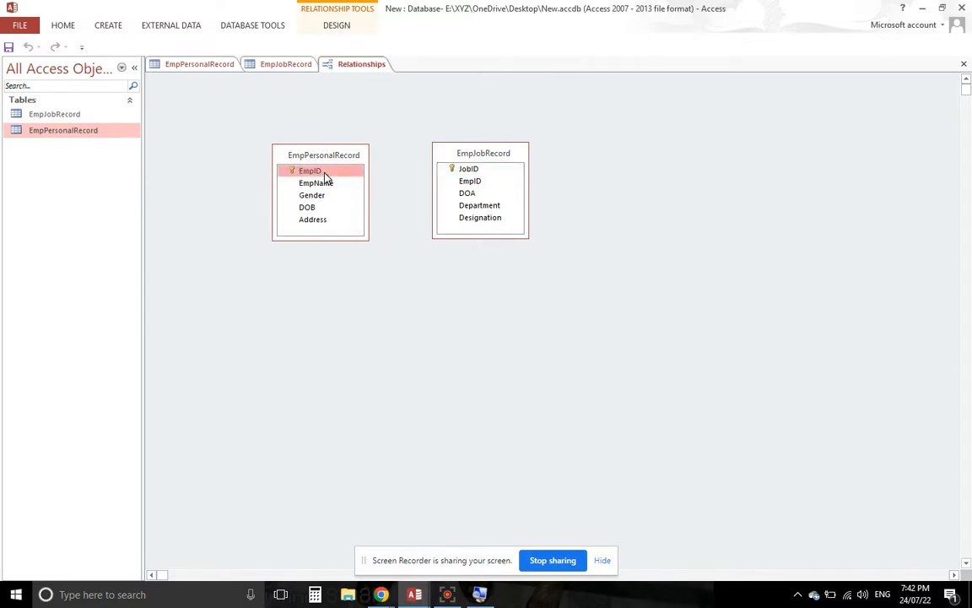
left_click_drag(325, 175, 471, 189)
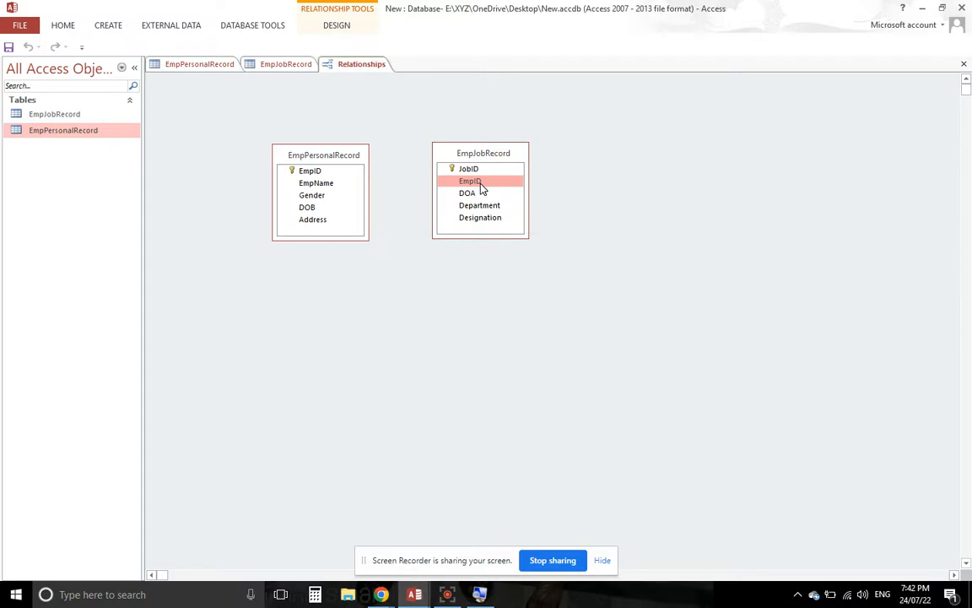
left_click(340, 173)
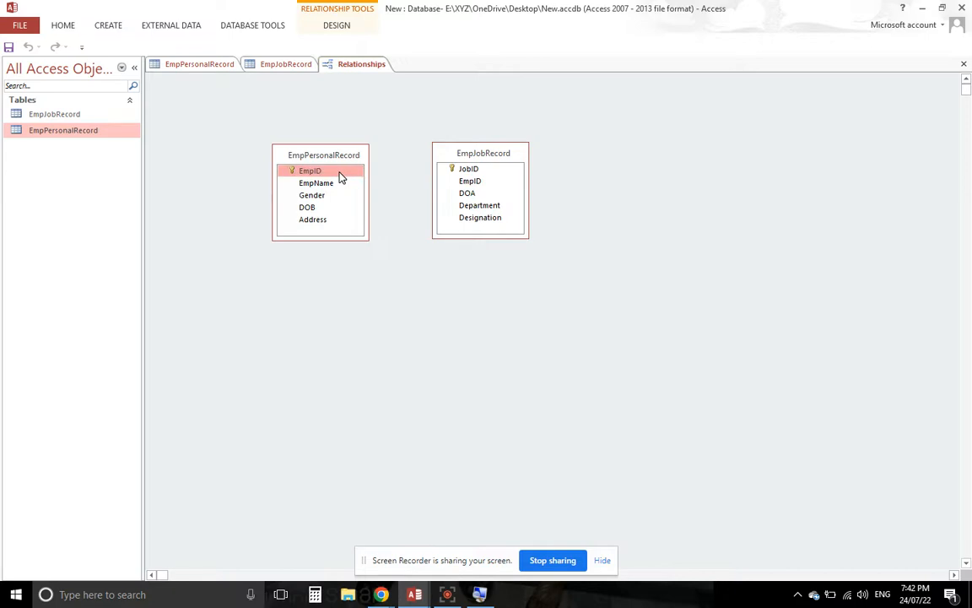
left_click_drag(340, 176, 470, 183)
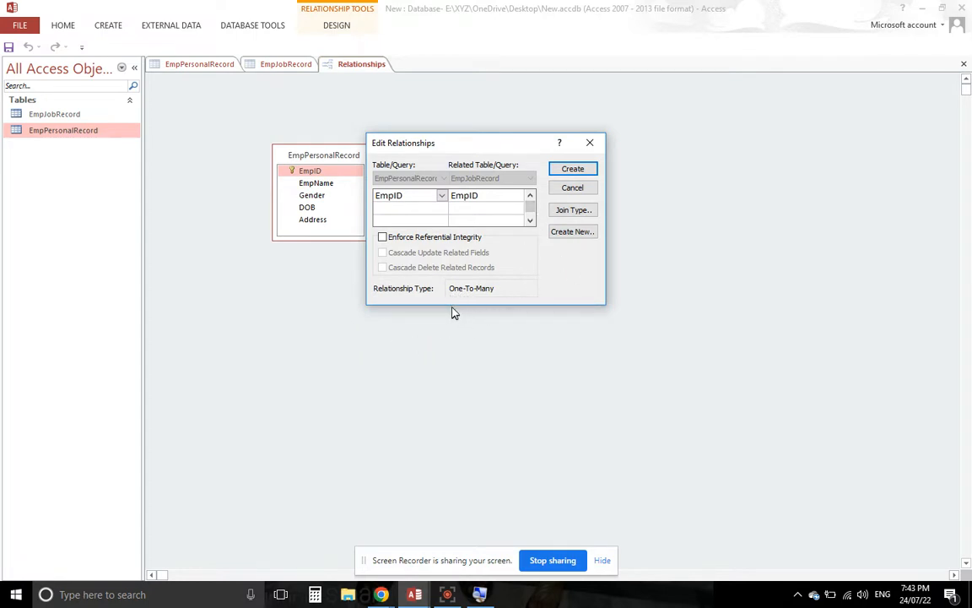
left_click(576, 190)
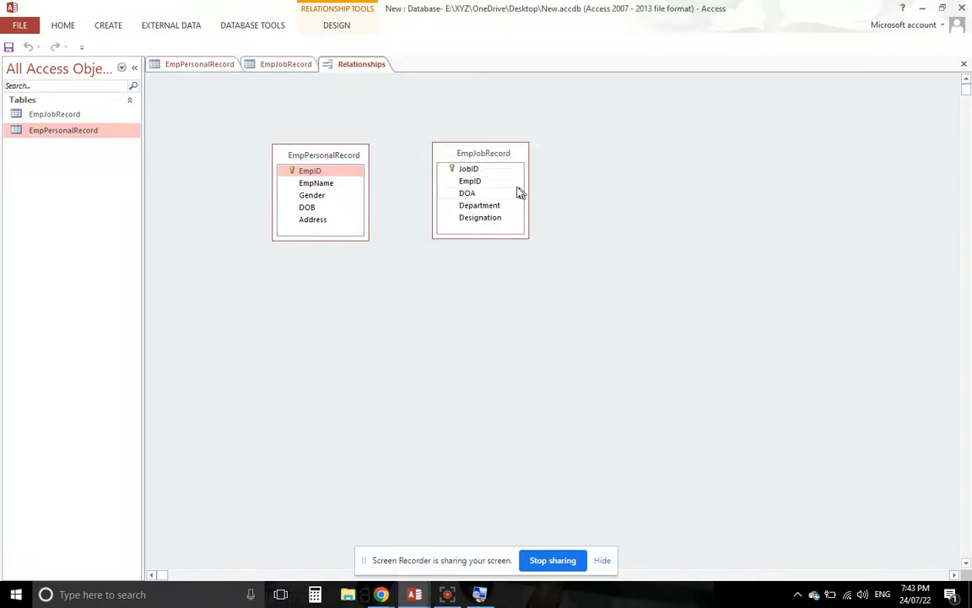
Set the Indexed property of the EmpID field in the EmpJobRecord design to Yes (No Duplicates) and save the table
left_click(473, 182)
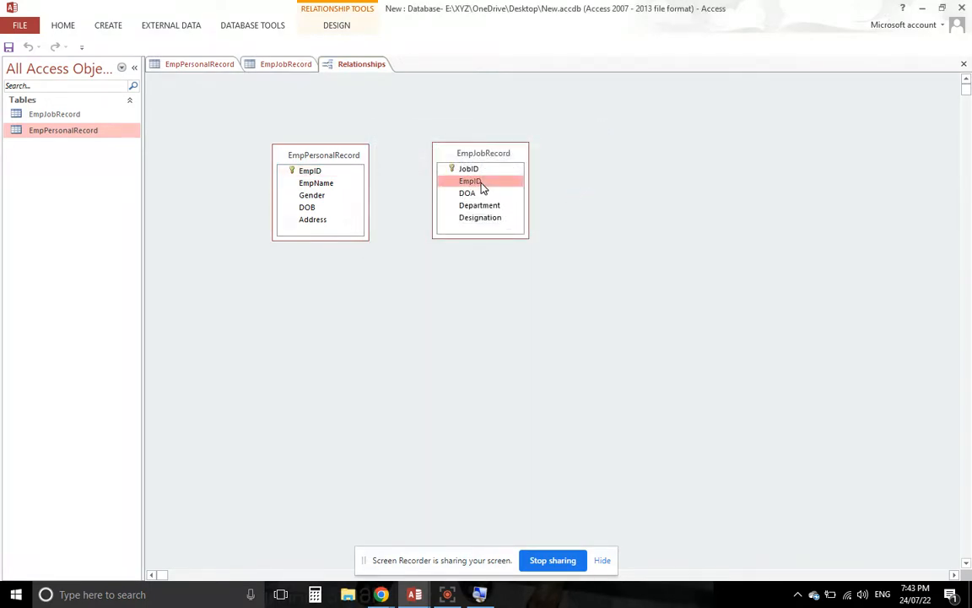
left_click(284, 65)
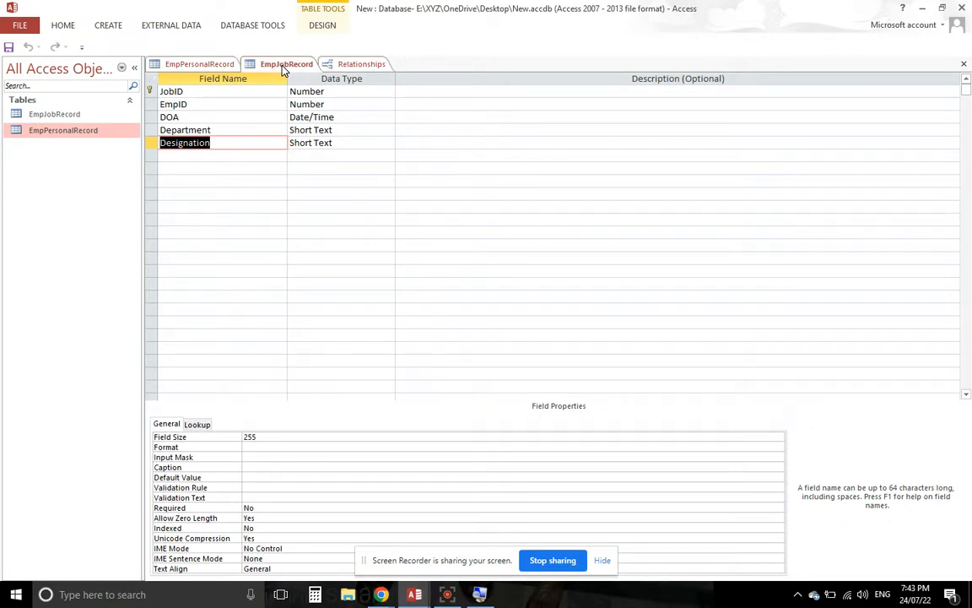
left_click(191, 103)
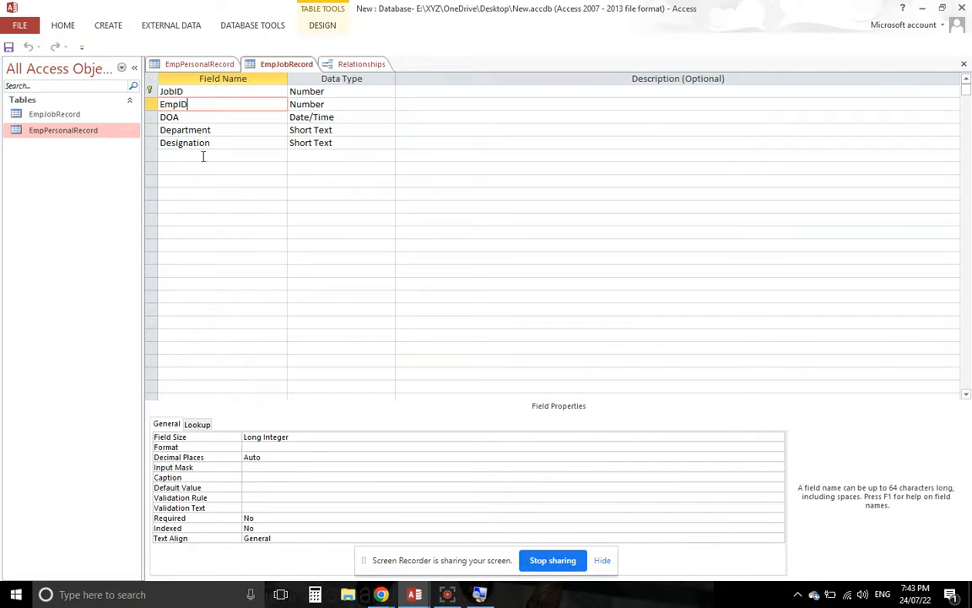
left_click(273, 527)
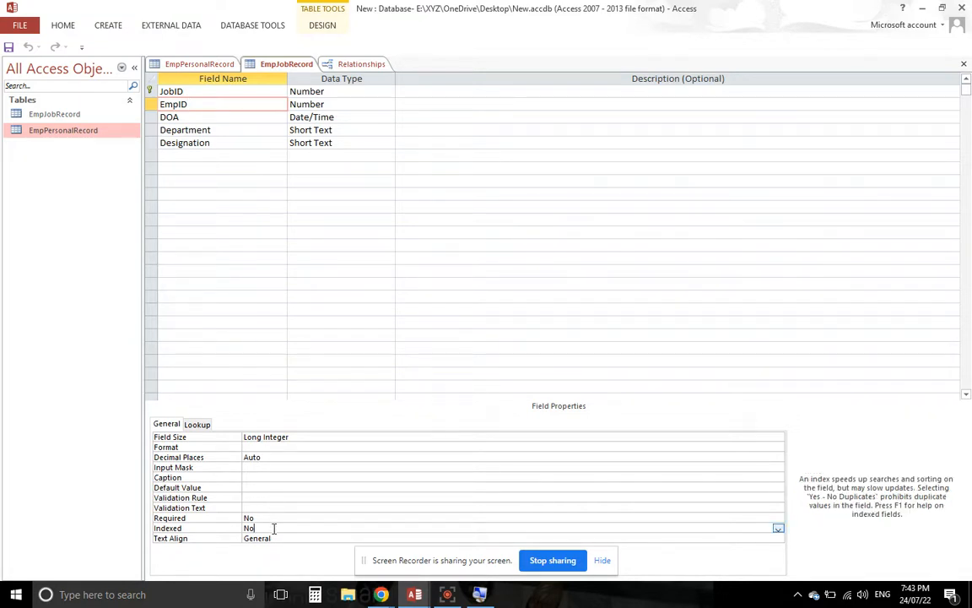
left_click(777, 530)
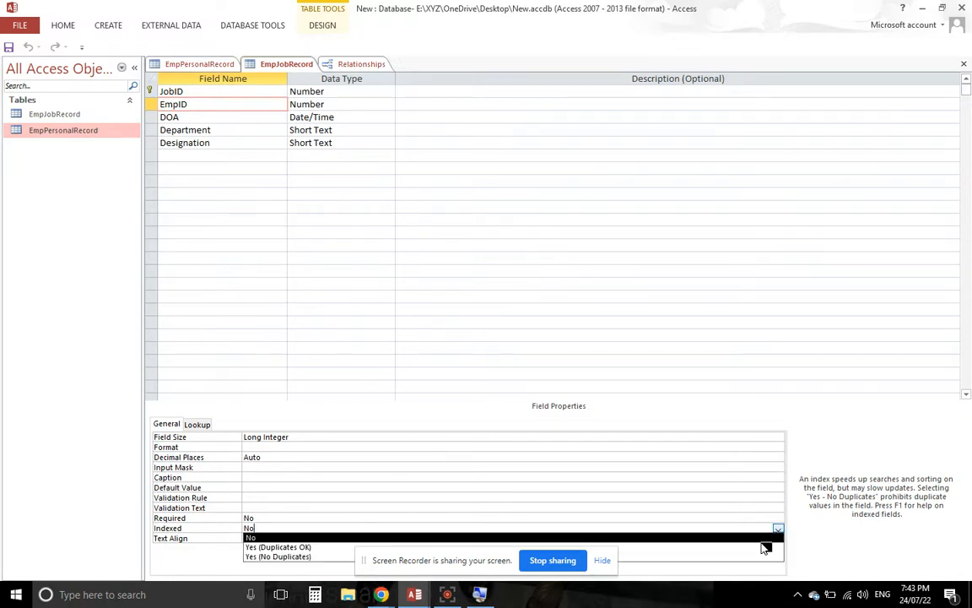
left_click(755, 557)
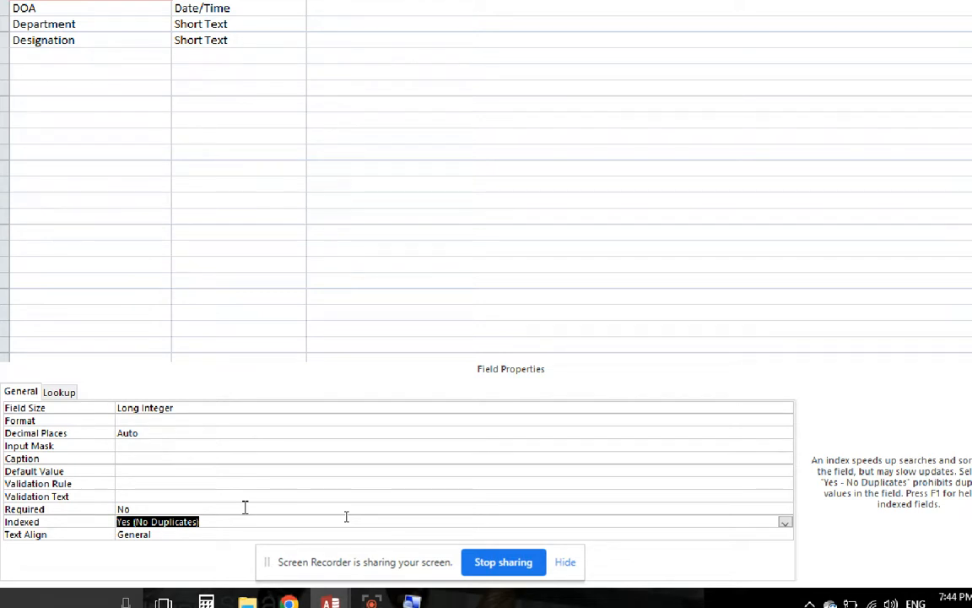
key("BackSpace")
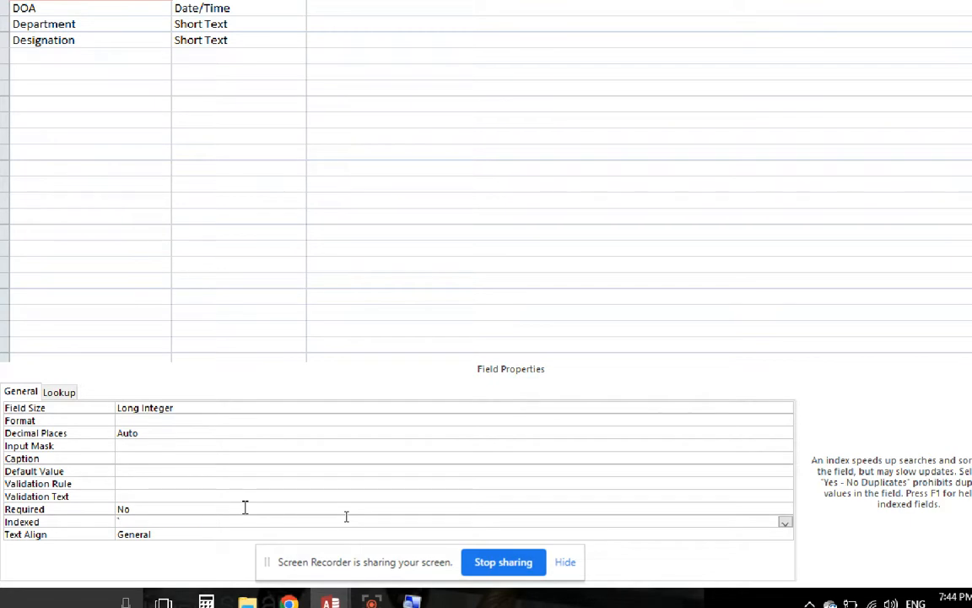
key("ctrl+z")
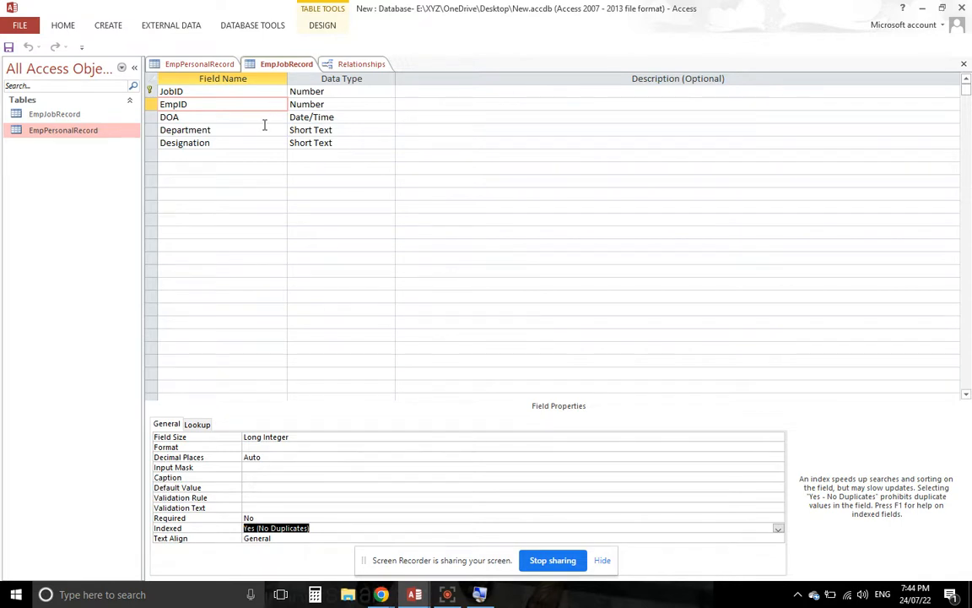
left_click(10, 48)
Try to relate EmpID of EmpPersonalRecord to EmpID of EmpJobRecord in the relationship layout with Enforce Referential Integrity enabled
left_click(359, 65)
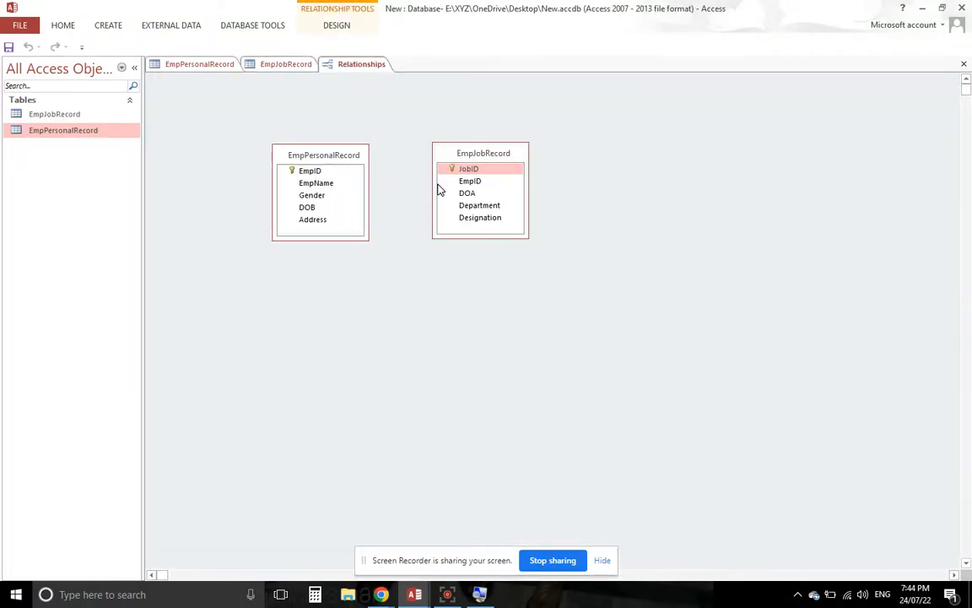
left_click(329, 173)
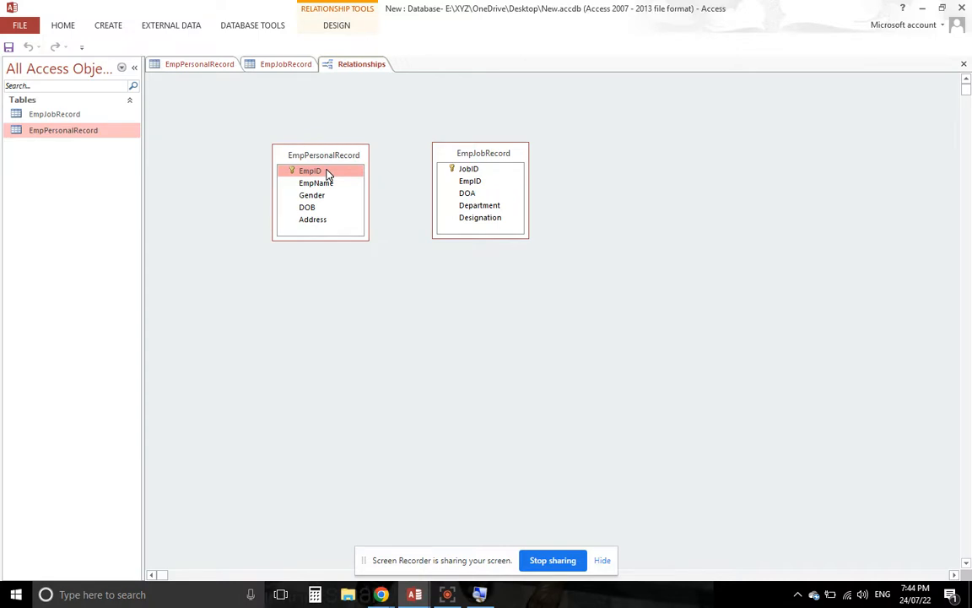
left_click_drag(329, 173, 470, 188)
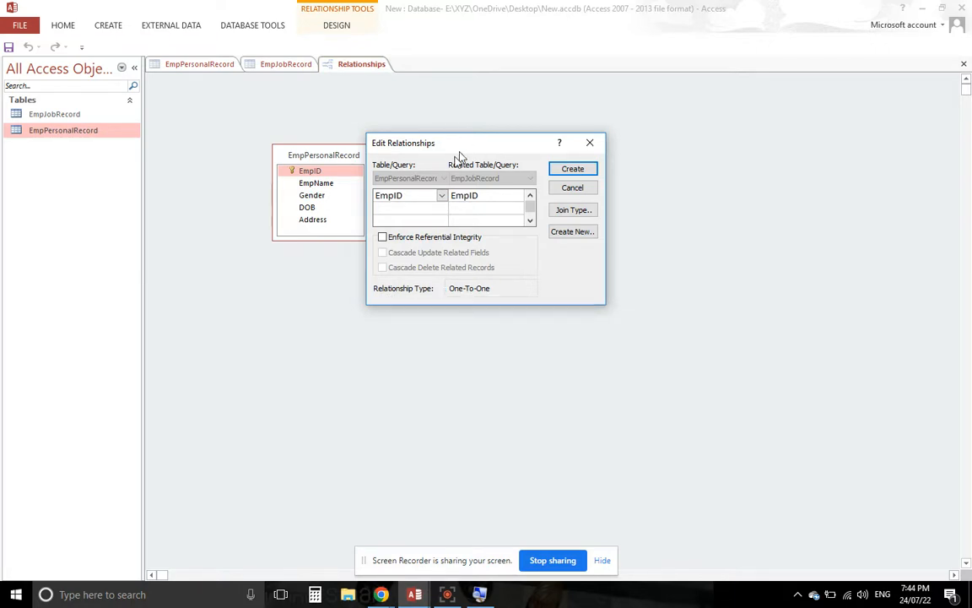
left_click_drag(472, 148, 398, 328)
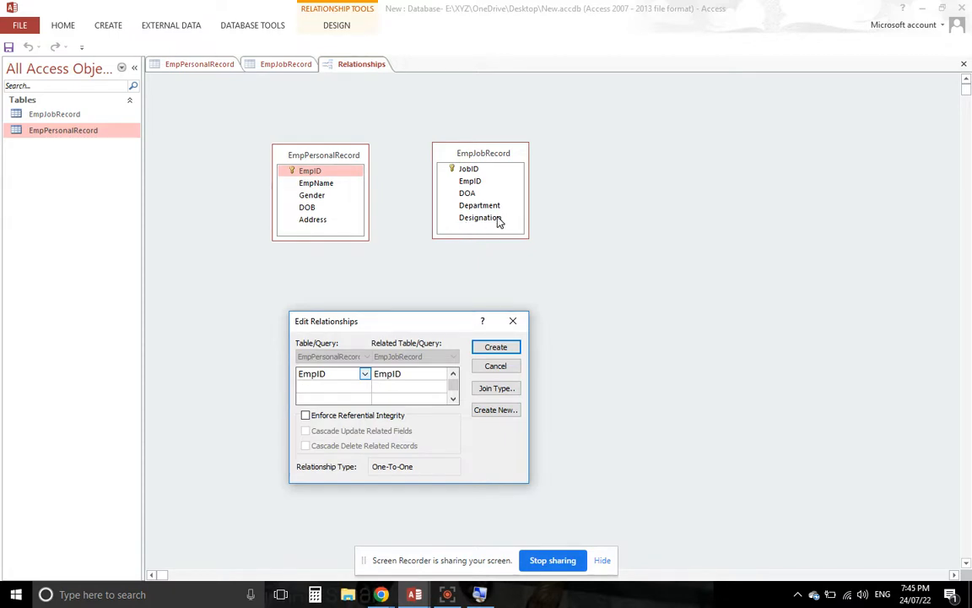
left_click(307, 420)
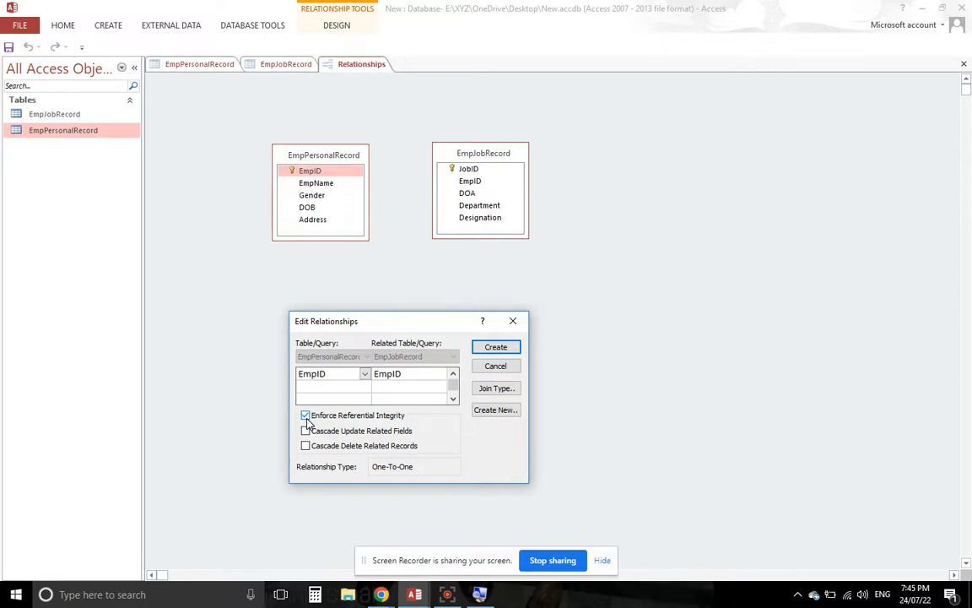
left_click(497, 348)
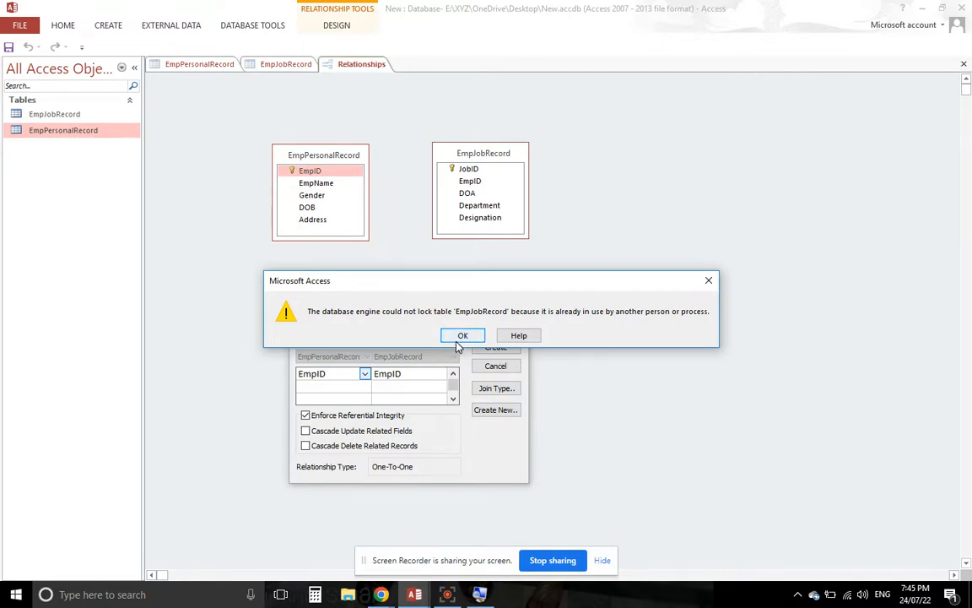
left_click(457, 339)
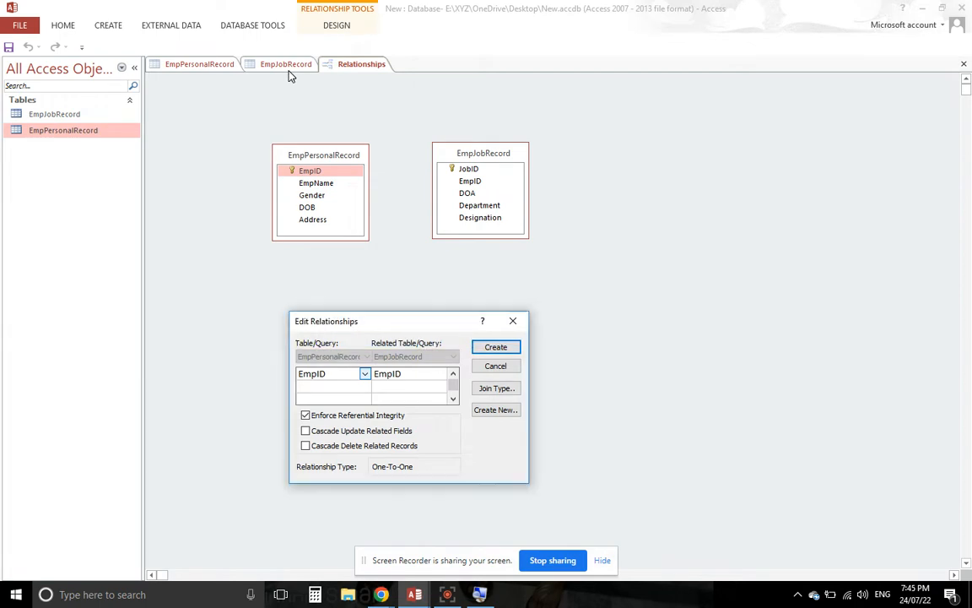
key("Escape")
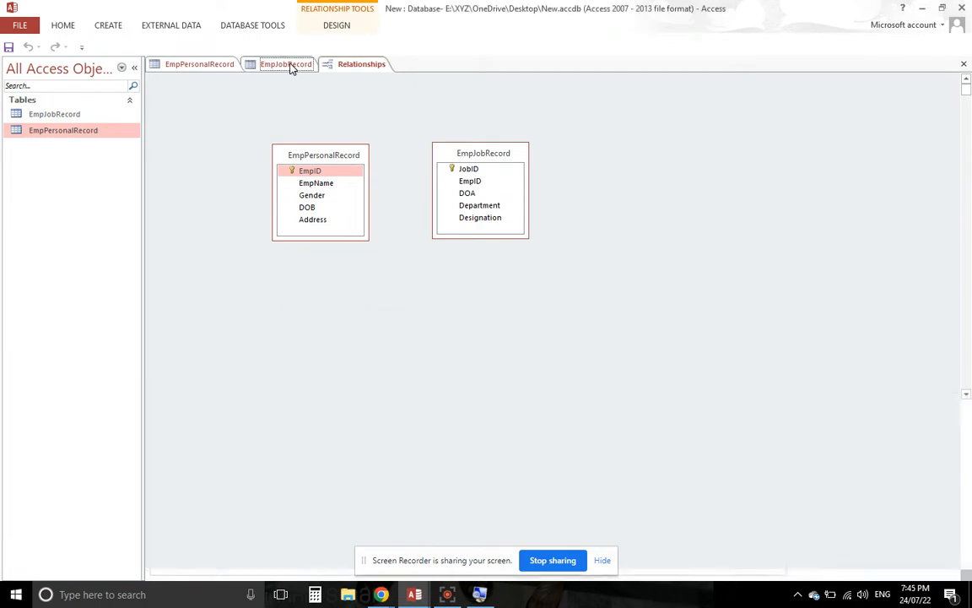
Close the open designs of the EmpJobRecord and EmpPersonalRecord tables
left_click(292, 67)
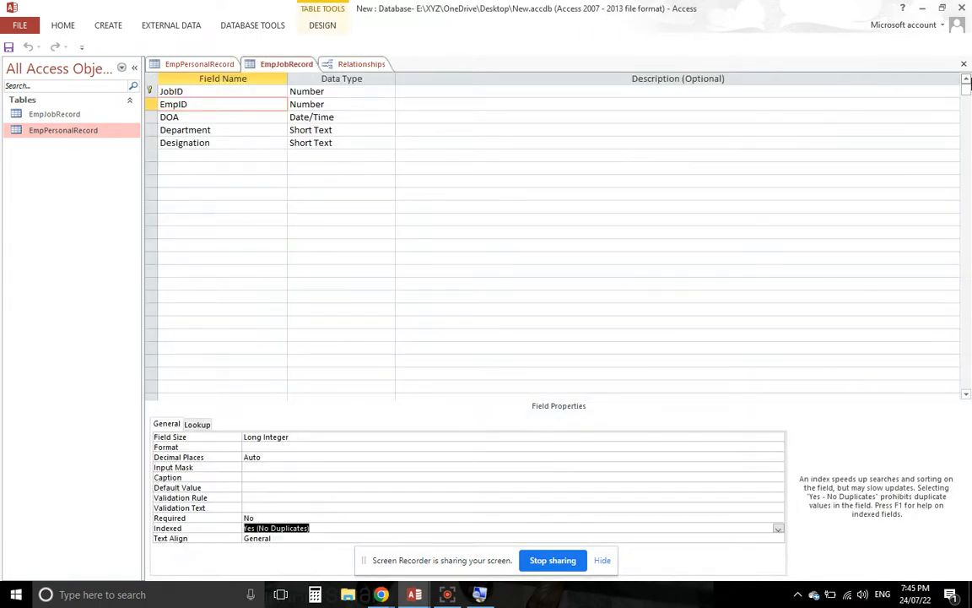
left_click(965, 65)
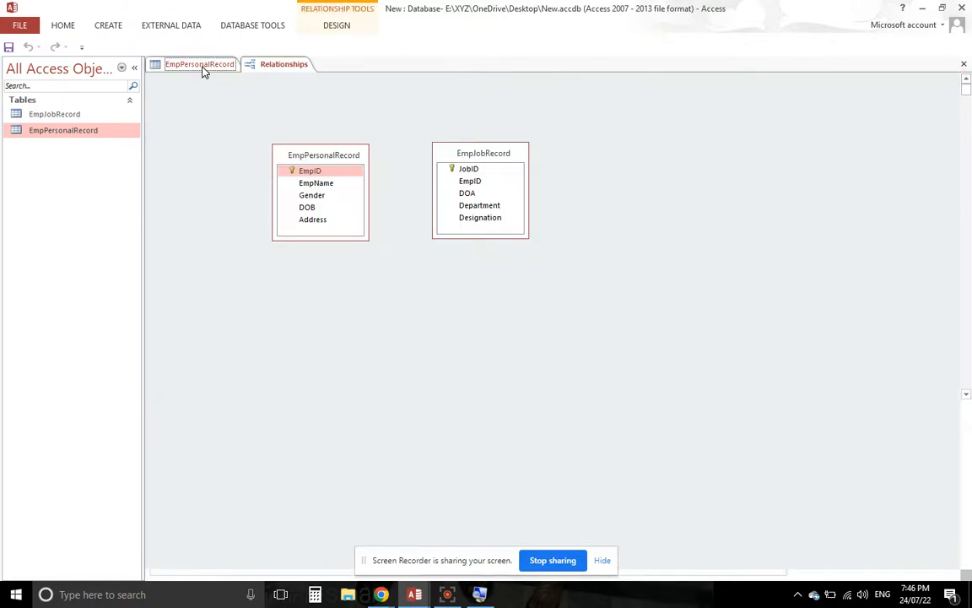
left_click(205, 68)
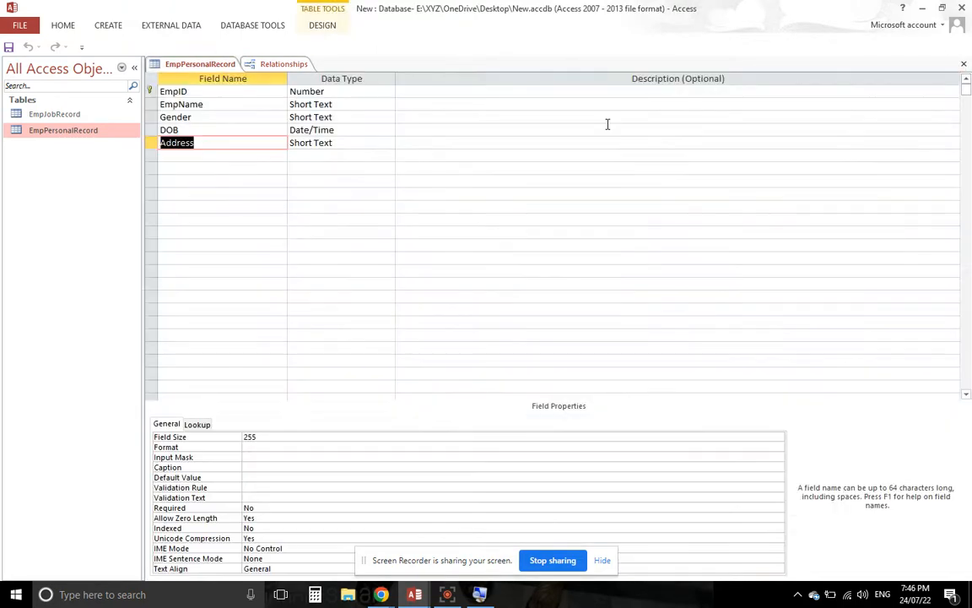
left_click(963, 65)
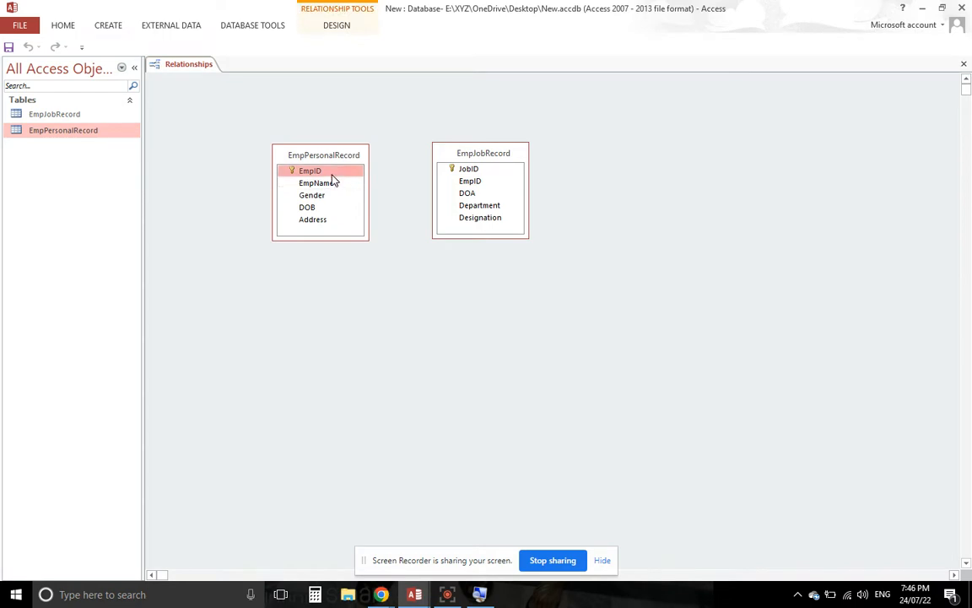
Create a one-to-one relationship from EmpID of EmpPersonalRecord to EmpID of EmpJobRecord, enforcing referential integrity
left_click_drag(330, 175, 466, 184)
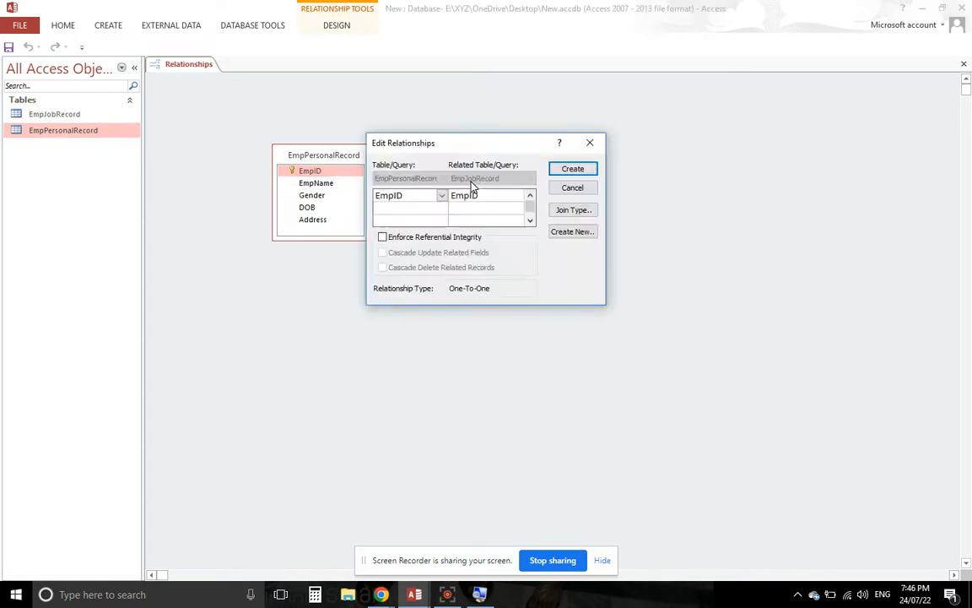
left_click(389, 239)
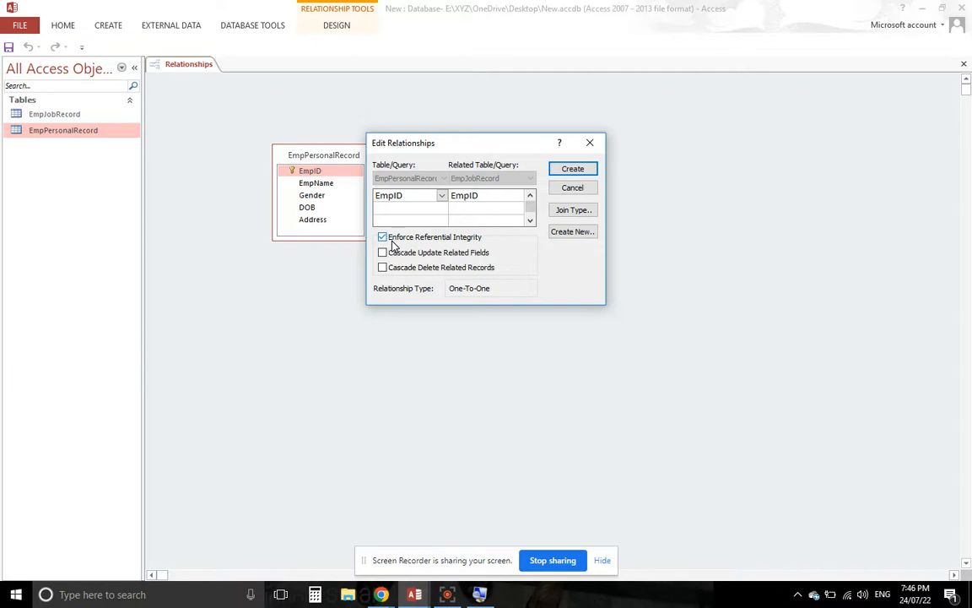
left_click(572, 172)
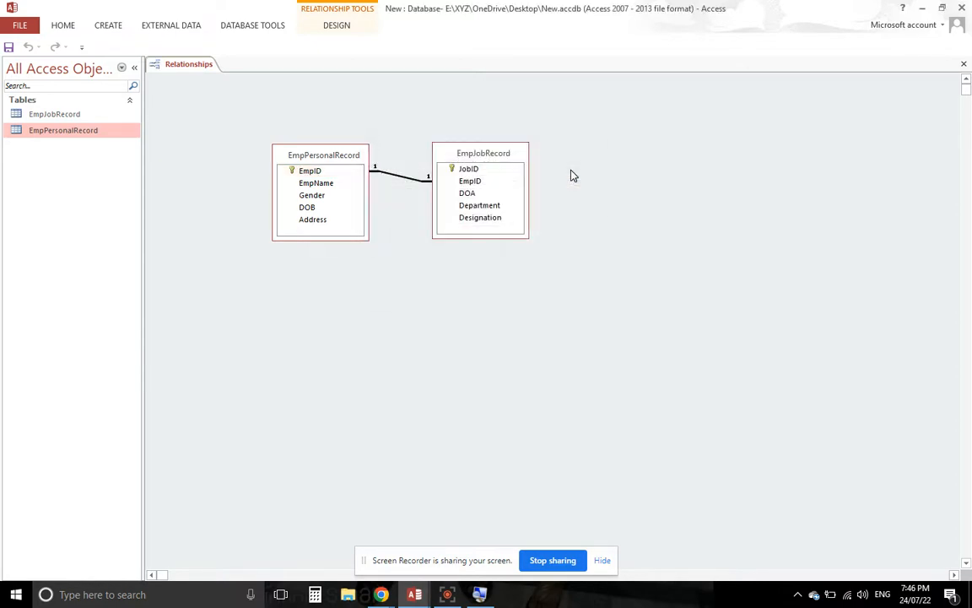
Move the EmpJobRecord table slightly away from EmpPersonalRecord in the relationship layout, then save and close the layout
left_click_drag(463, 156, 487, 171)
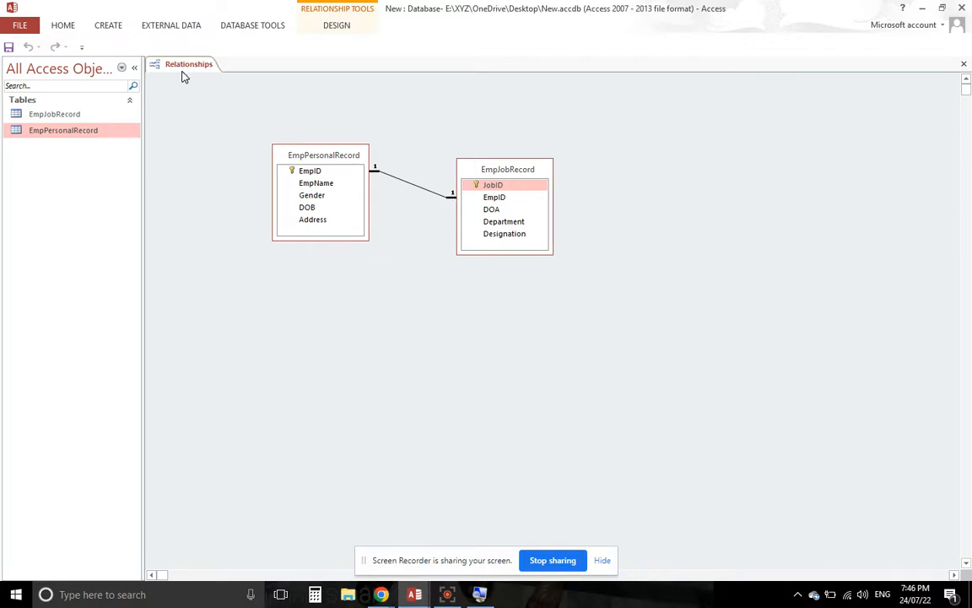
left_click(10, 49)
left_click(967, 60)
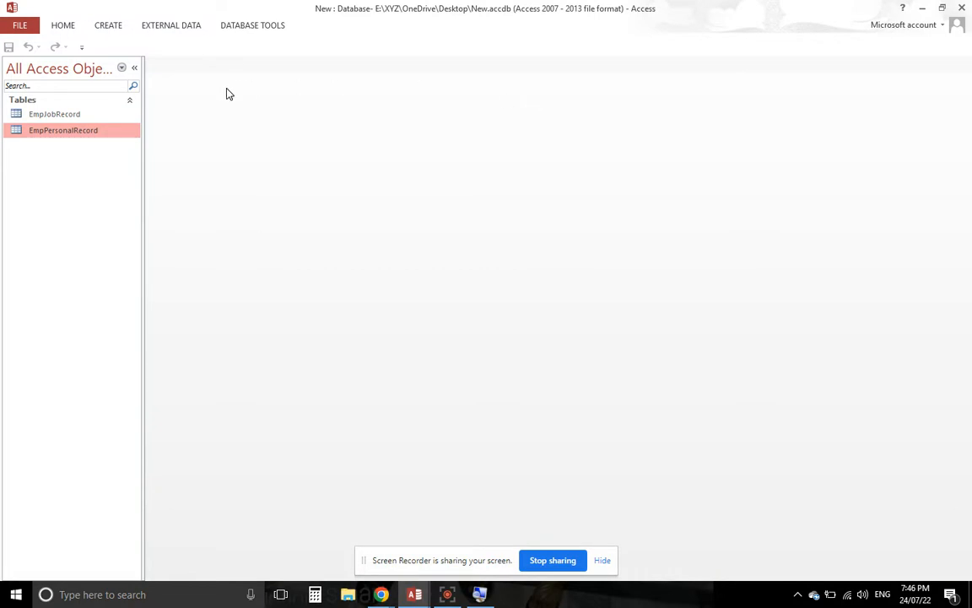
Open the EmpPersonalRecord table and enter the first employee's ID, name, gender Male, date of birth and address
double_click(95, 131)
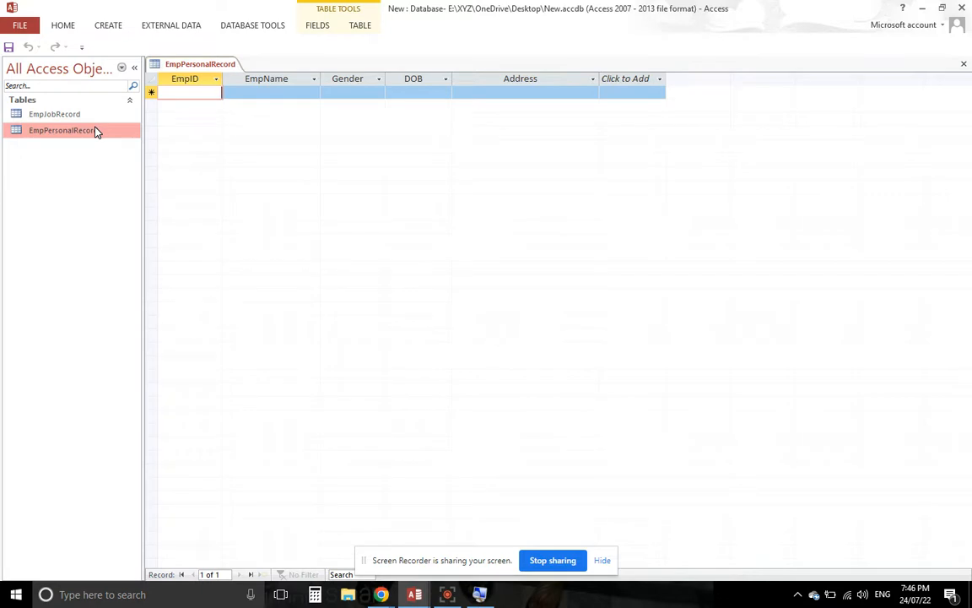
type("101")
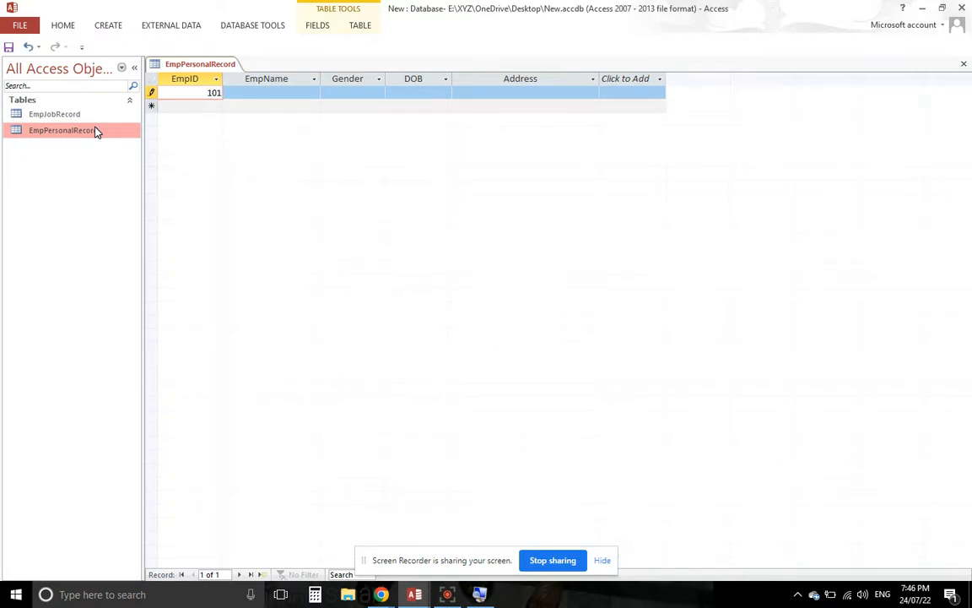
key("Tab")
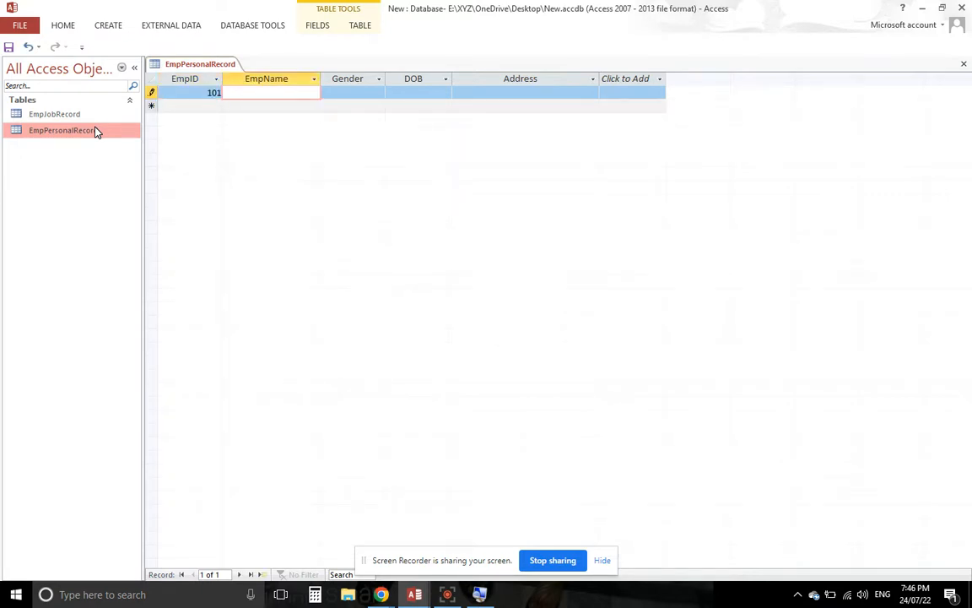
type("Muhammad")
key("Tab")
type("Male")
key("Tab")
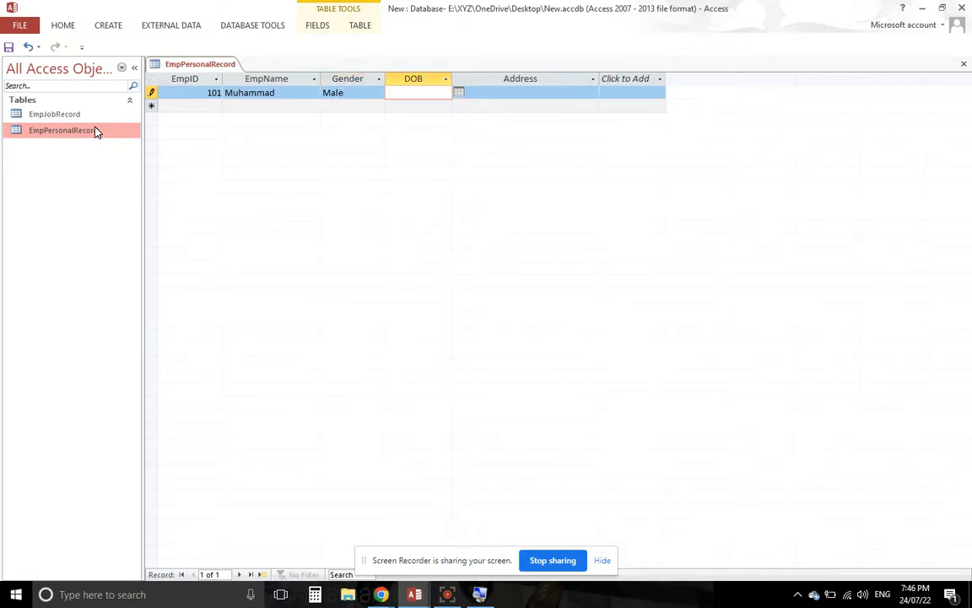
type("01-02-2004")
key("Tab")
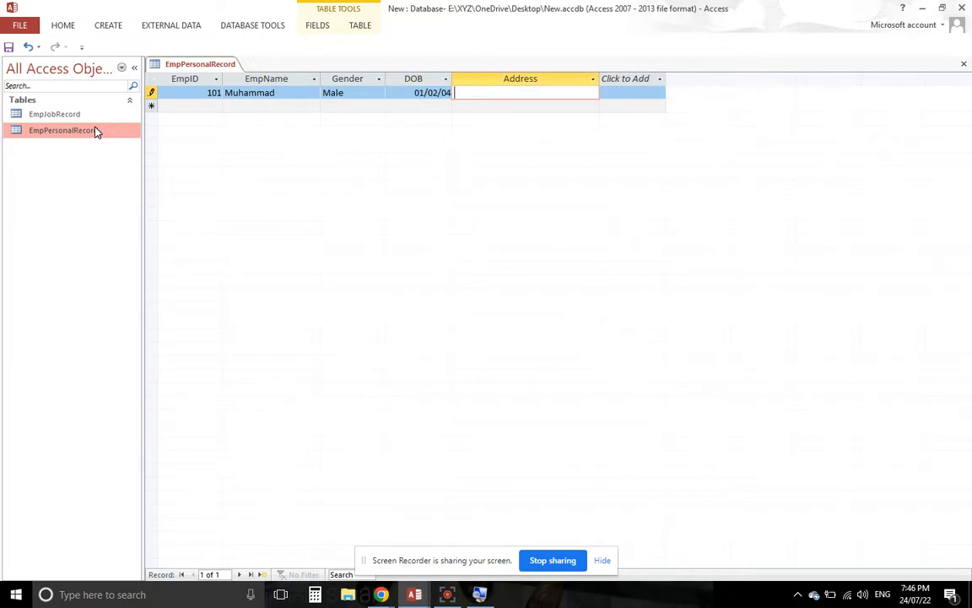
type("Faisalabad")
key("Tab")
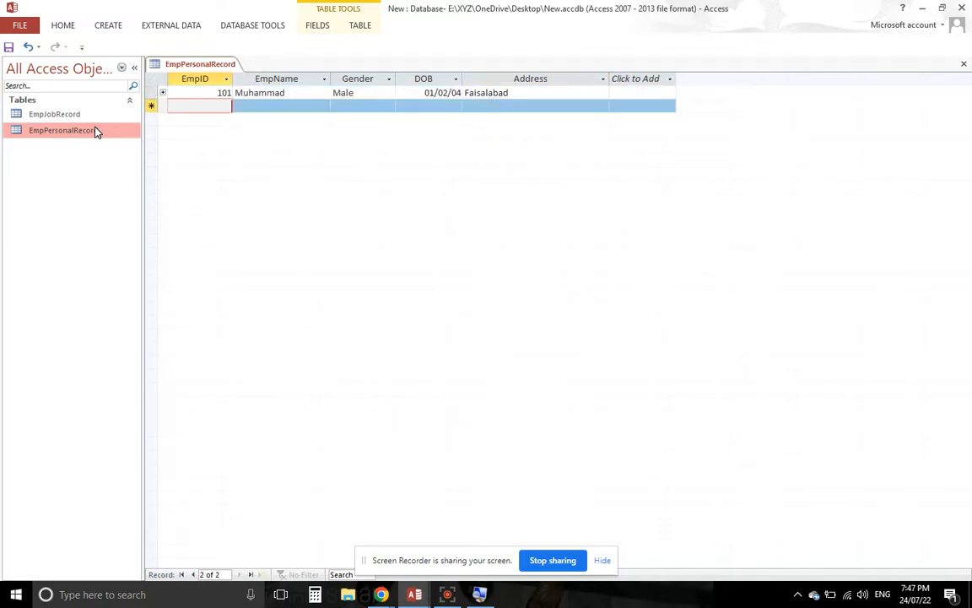
Add a second employee record to EmpPersonalRecord with the ID, name, gender Male, date of birth and address
type("102")
key("Tab")
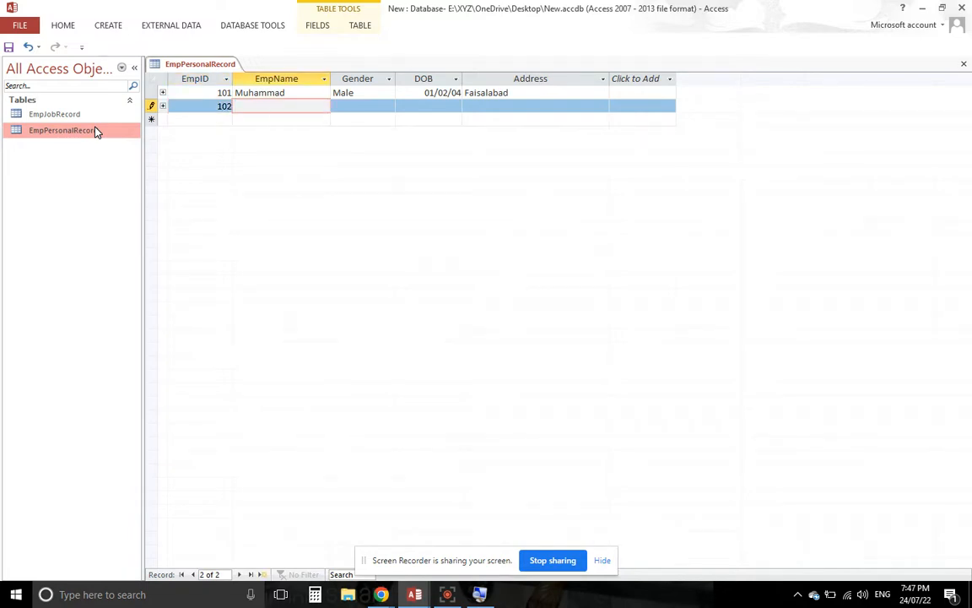
type("Ahmad")
key("Tab")
type("Male")
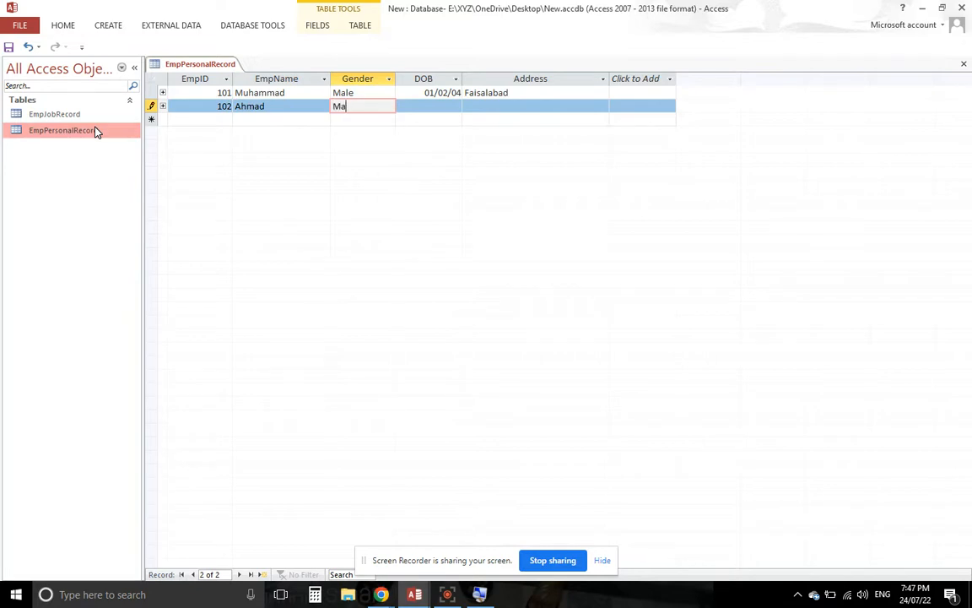
key("Tab")
type("0")
type("1")
key("BackSpace")
key("BackSpace")
type("22-04-")
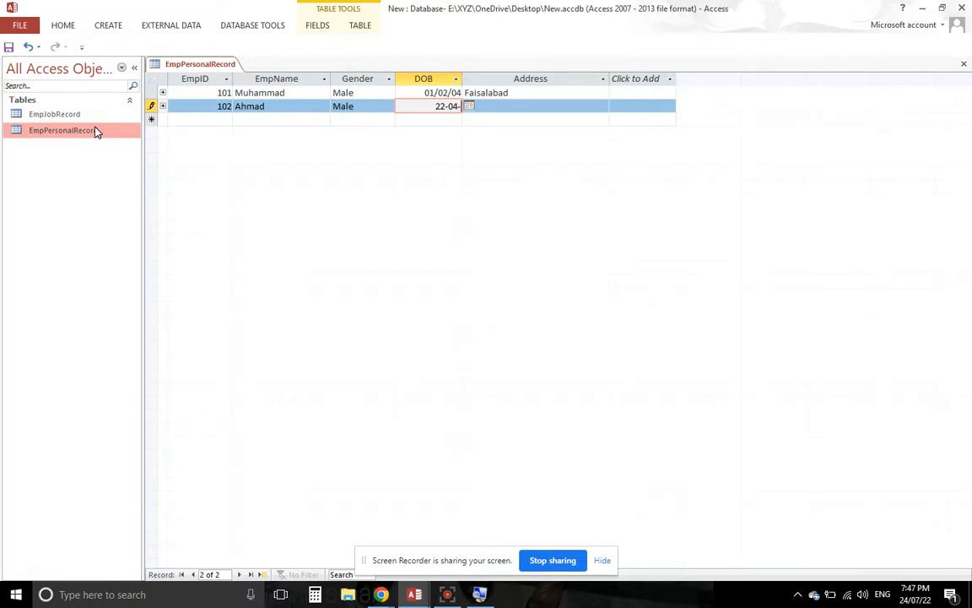
type("99")
key("Tab")
type("Lahore")
key("Tab")
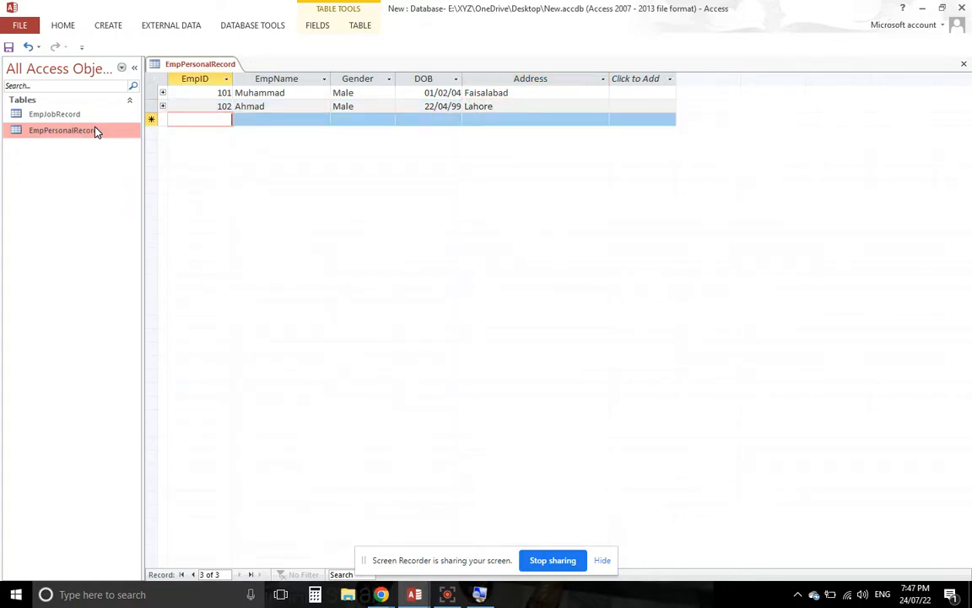
Open the EmpJobRecord table and check which employee IDs are recorded in EmpPersonalRecord
left_click(253, 108)
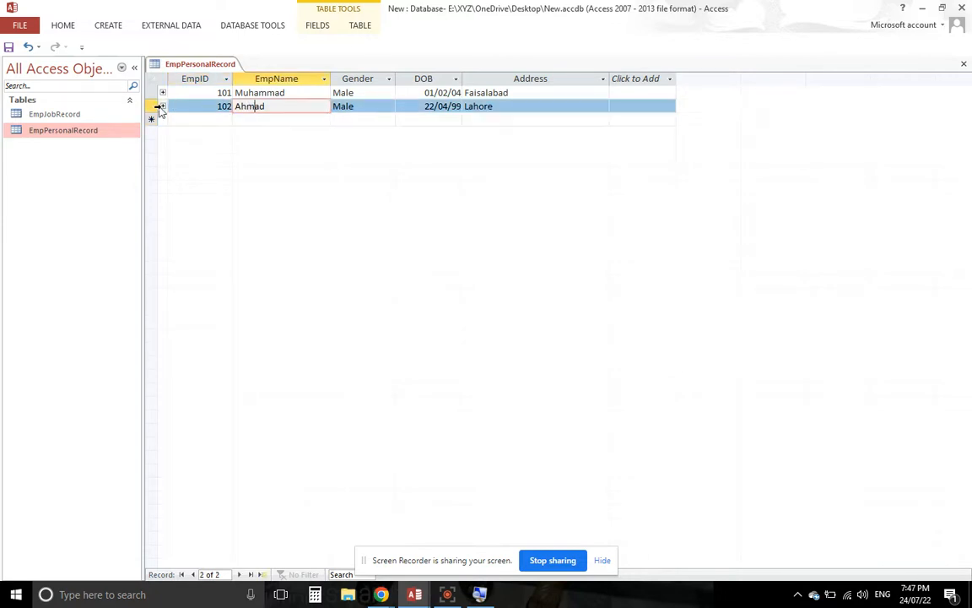
double_click(71, 117)
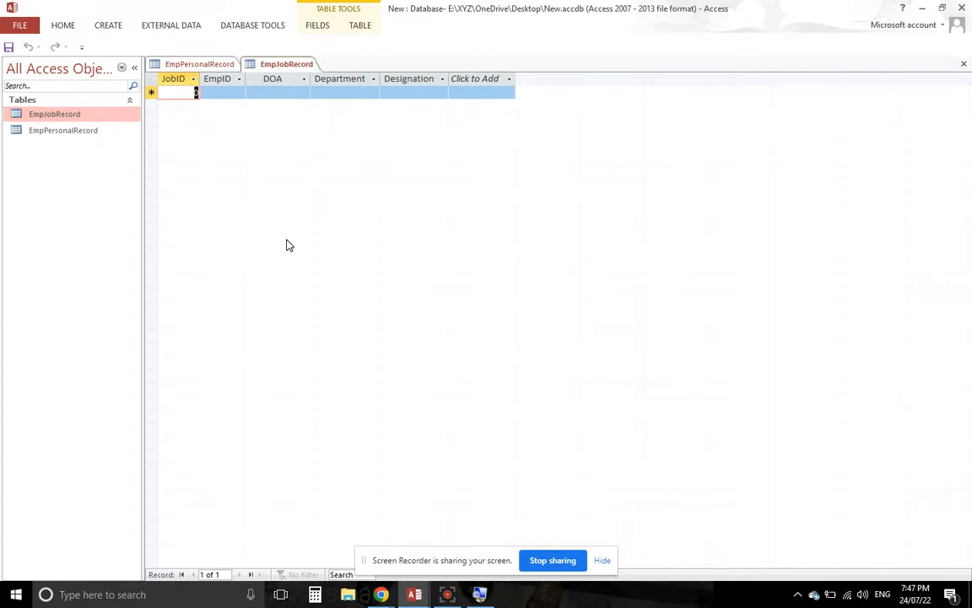
left_click(221, 91)
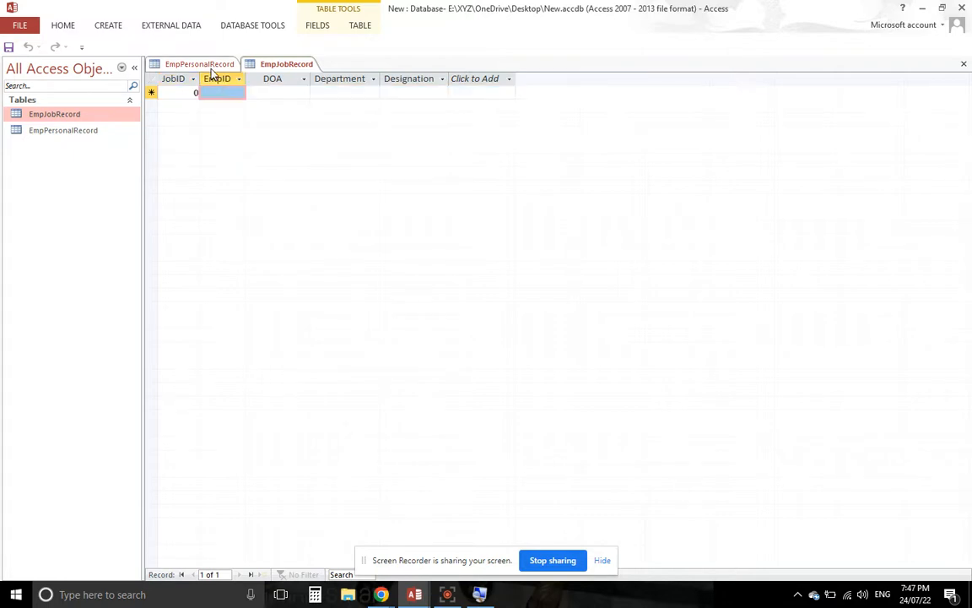
left_click(211, 65)
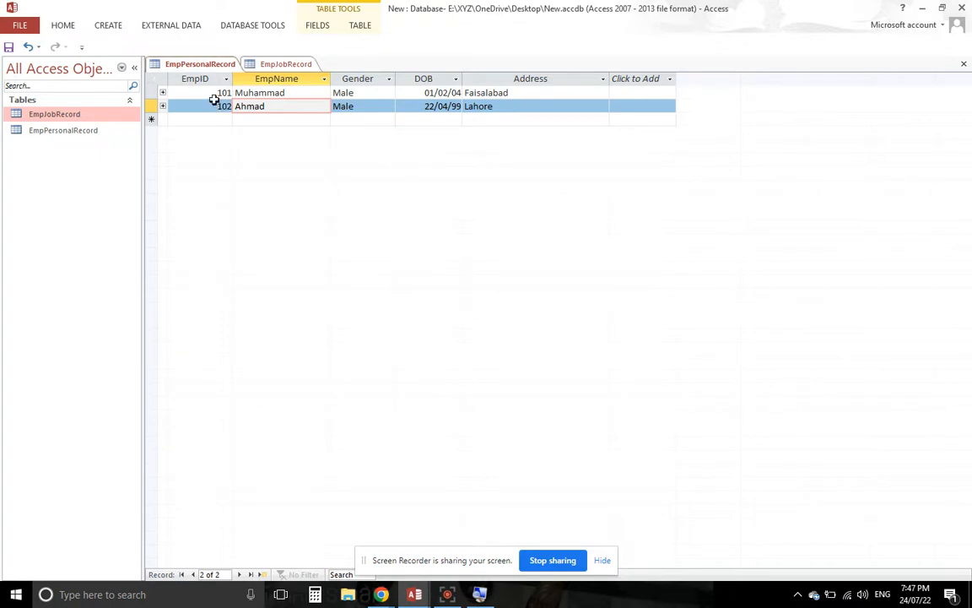
left_click(220, 93)
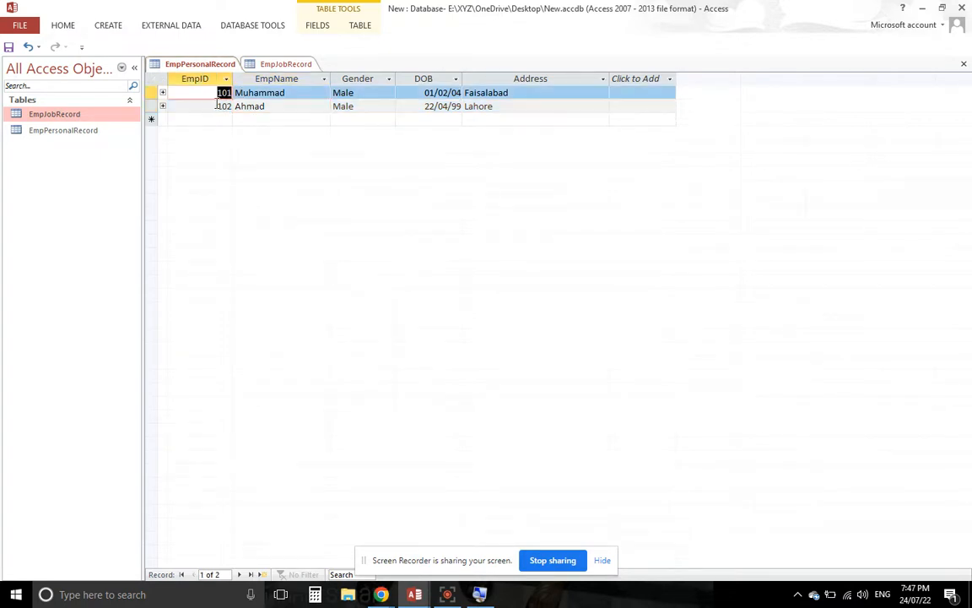
left_click(223, 107)
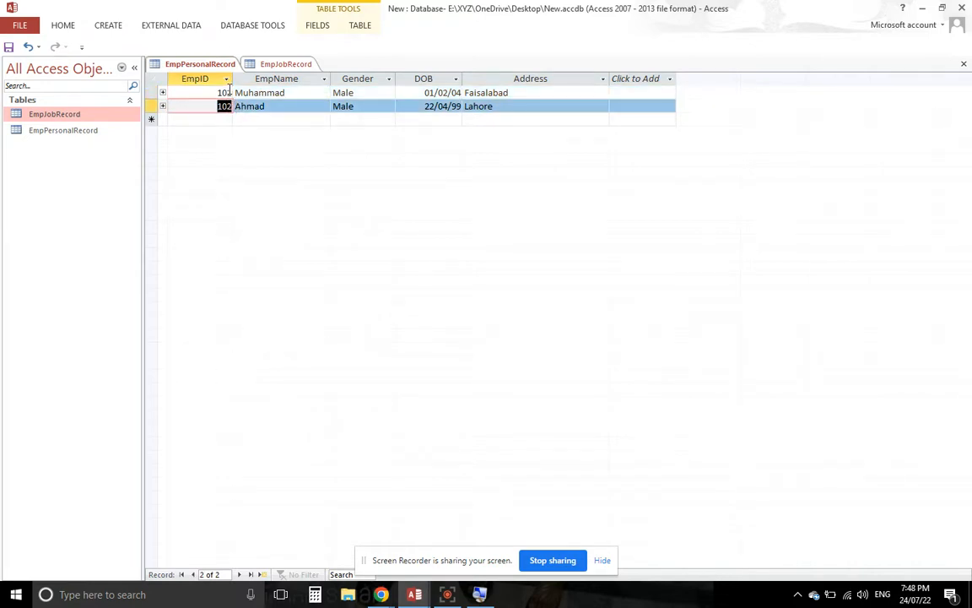
left_click(285, 65)
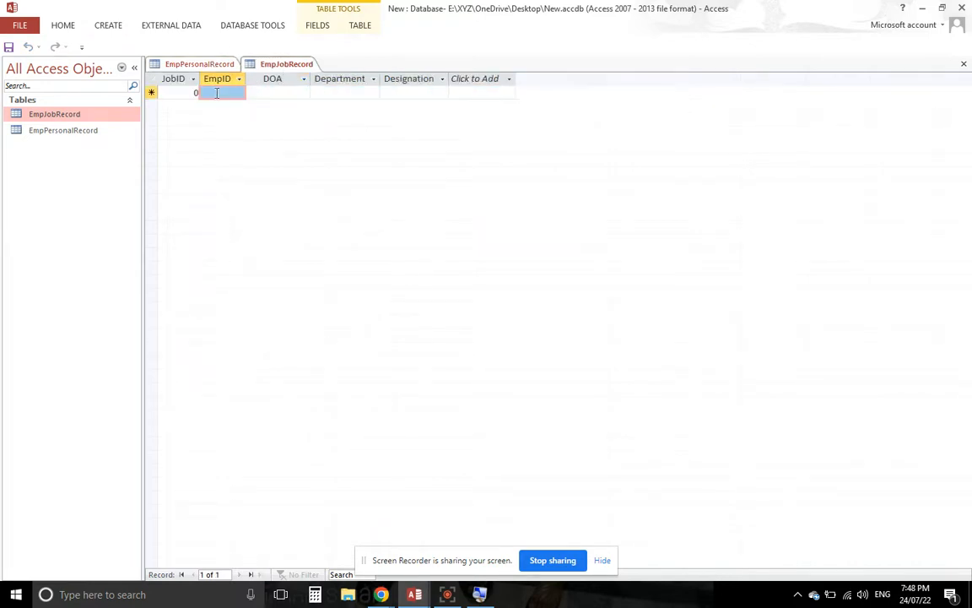
Start the first EmpJobRecord entry with JobID 1, the first employee's EmpID and DOA 01-03-2010
left_click_drag(165, 93, 231, 94)
type("1")
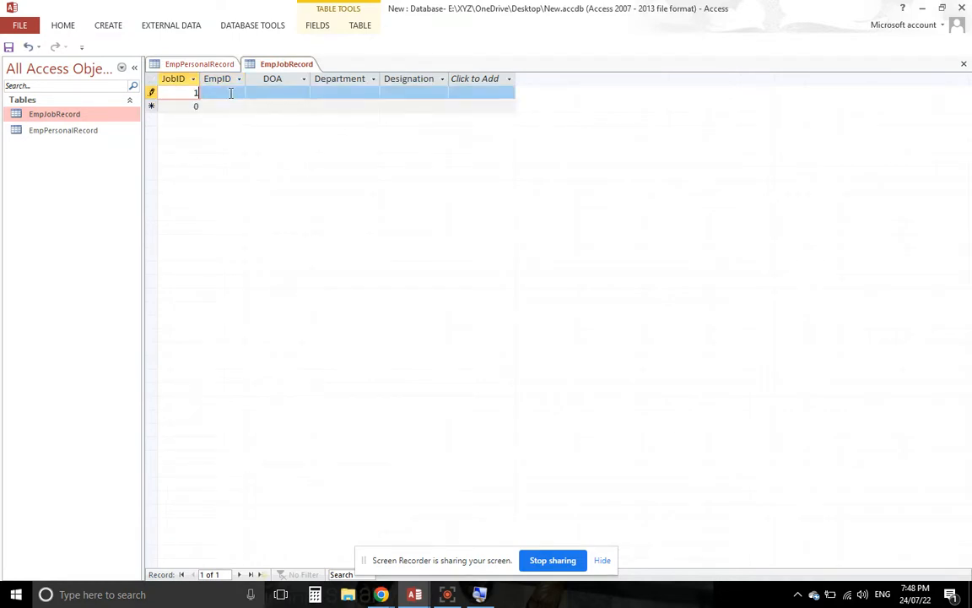
key("Tab")
type("101")
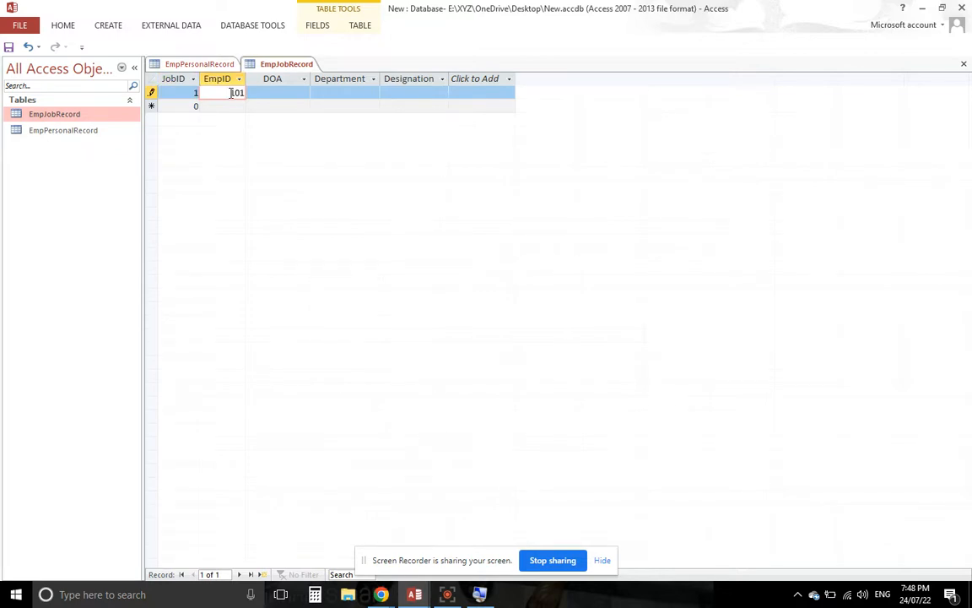
key("Tab")
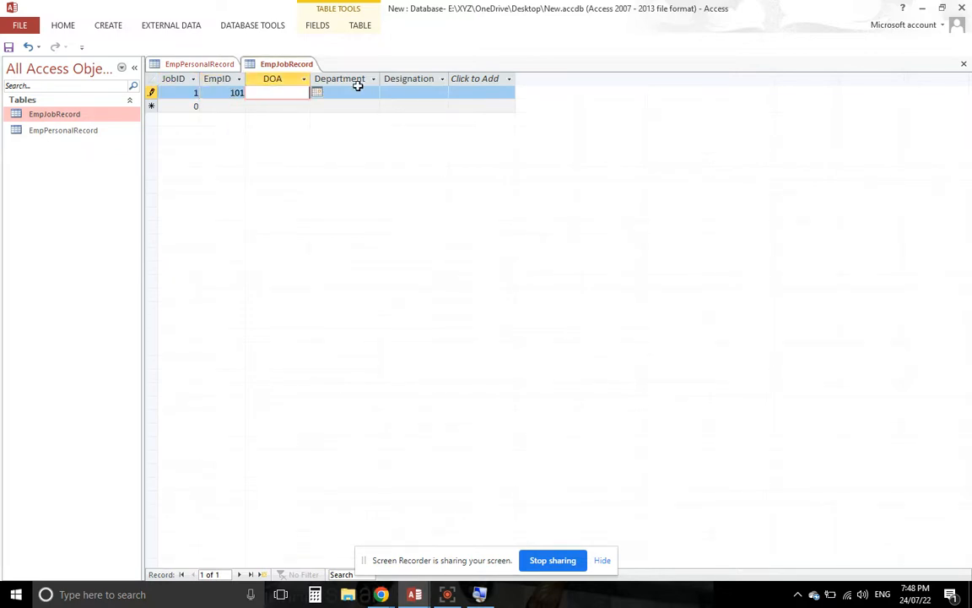
left_click(318, 93)
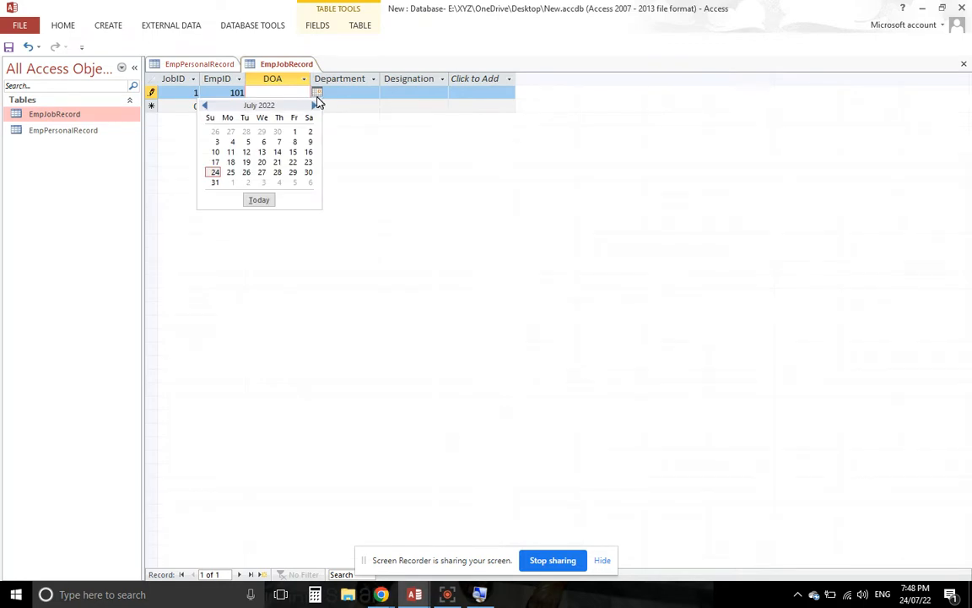
type("01-")
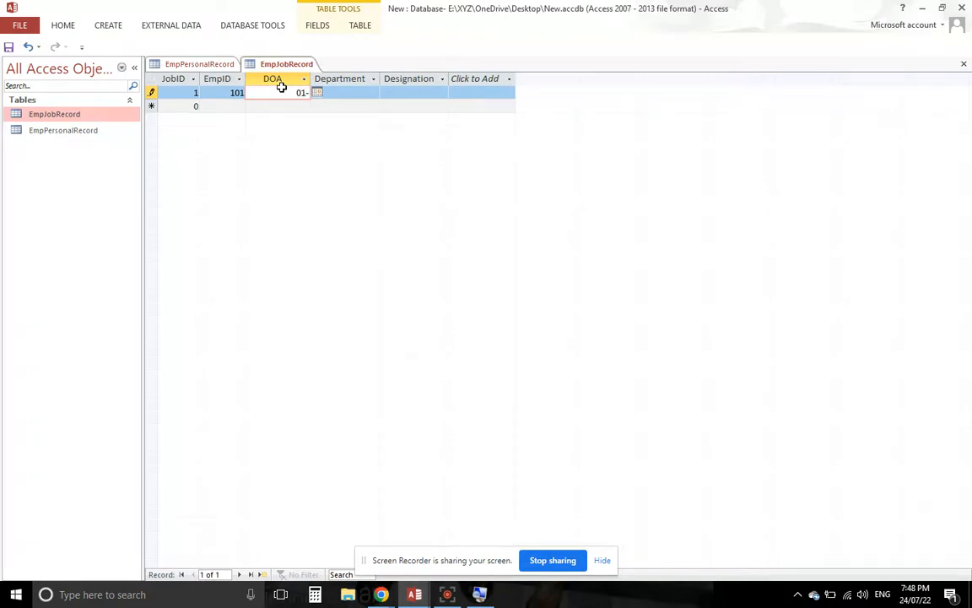
type("03-2010")
key("Tab")
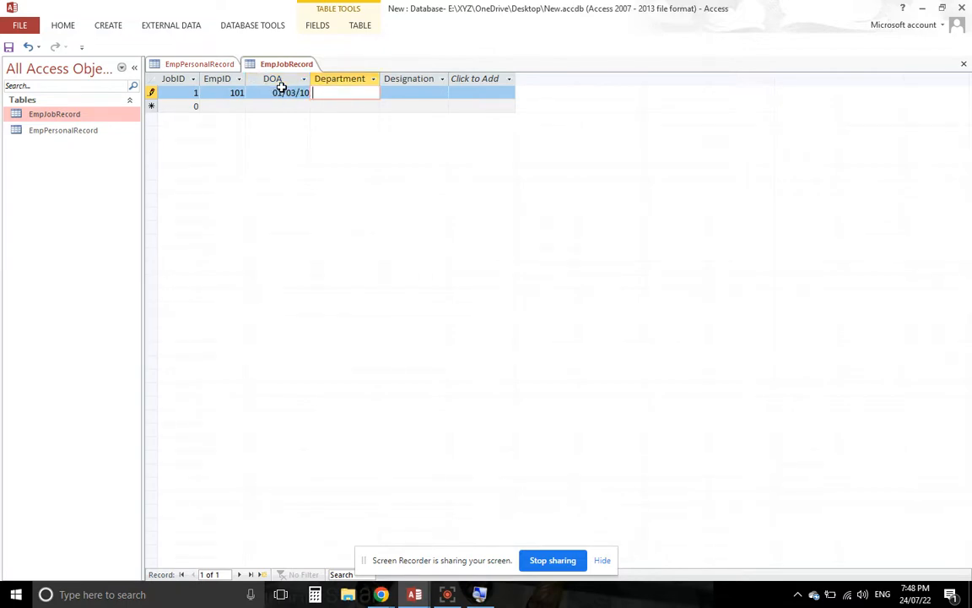
Complete the first job record with department Accounts and designation Manager
type("Accounts")
key("Tab")
type("Manager")
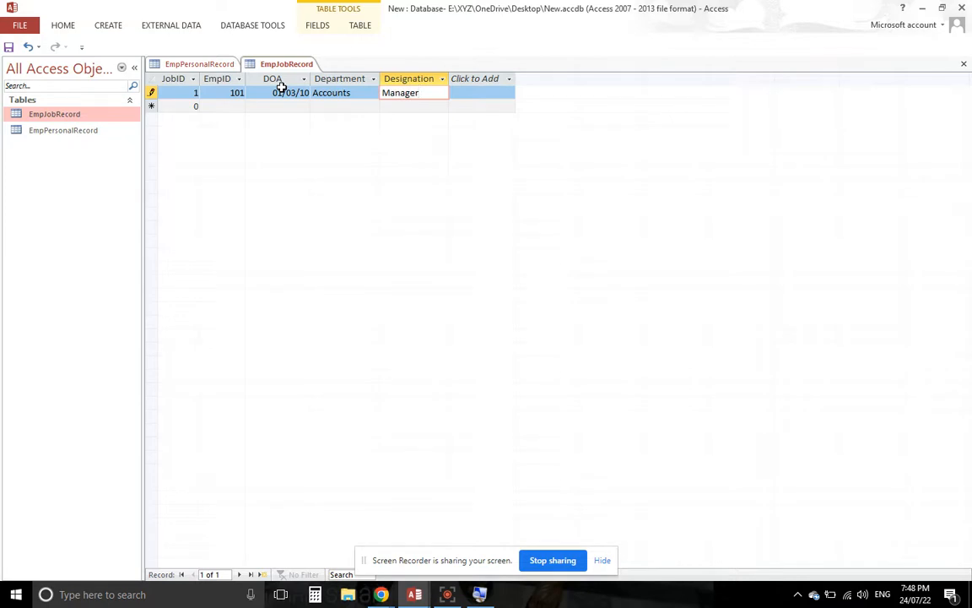
key("Tab")
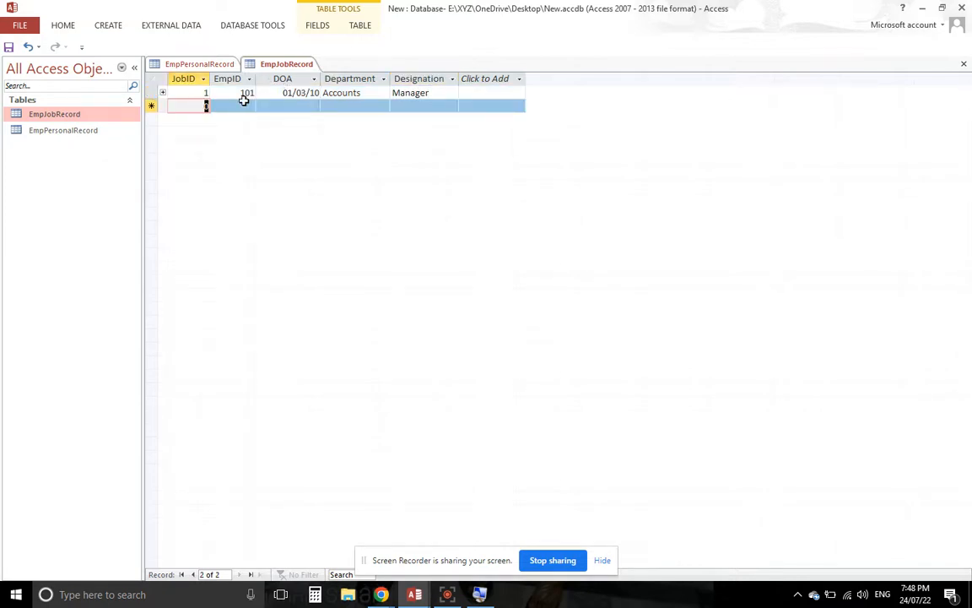
Compare the EmpID of the first job record with the employee IDs in EmpPersonalRecord
left_click_drag(241, 93, 266, 91)
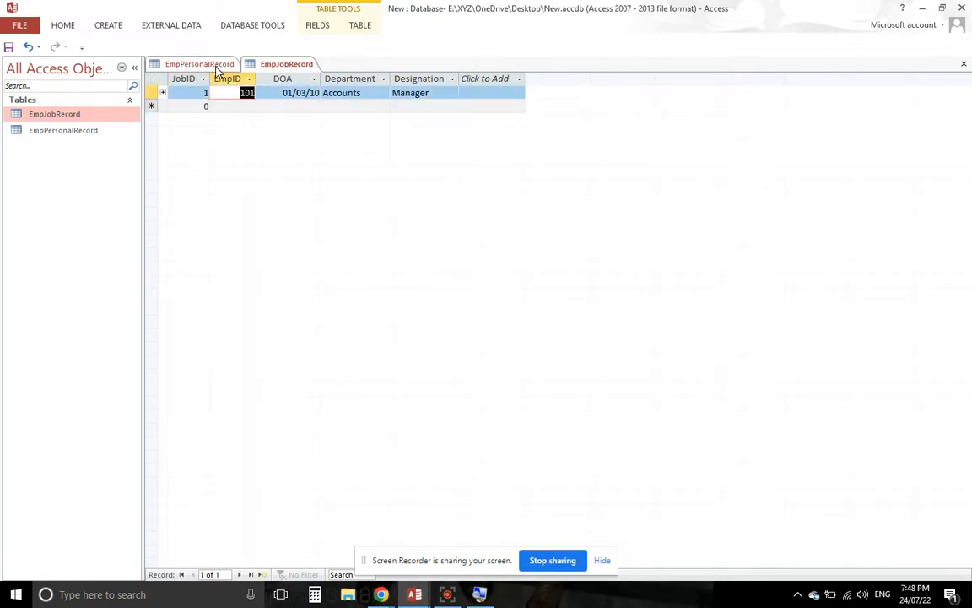
left_click(216, 67)
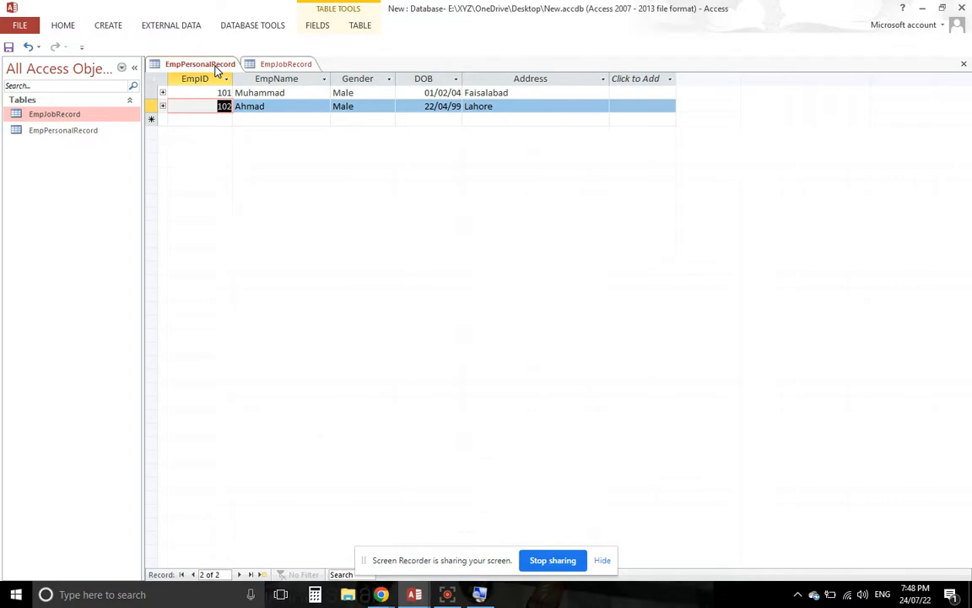
left_click(282, 66)
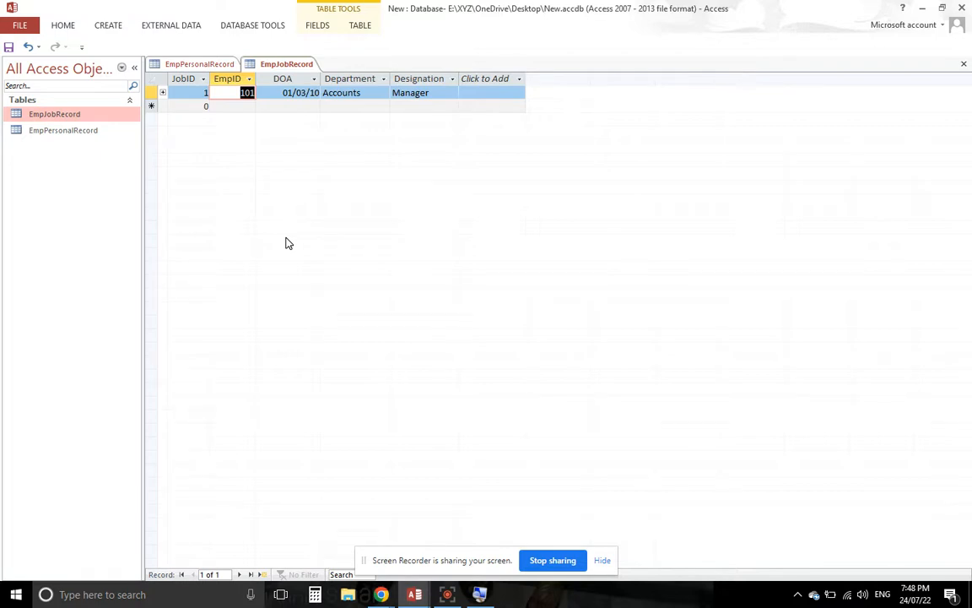
Try to change the first job record's EmpID to an ID that is missing from EmpPersonalRecord
type("104")
left_click(201, 65)
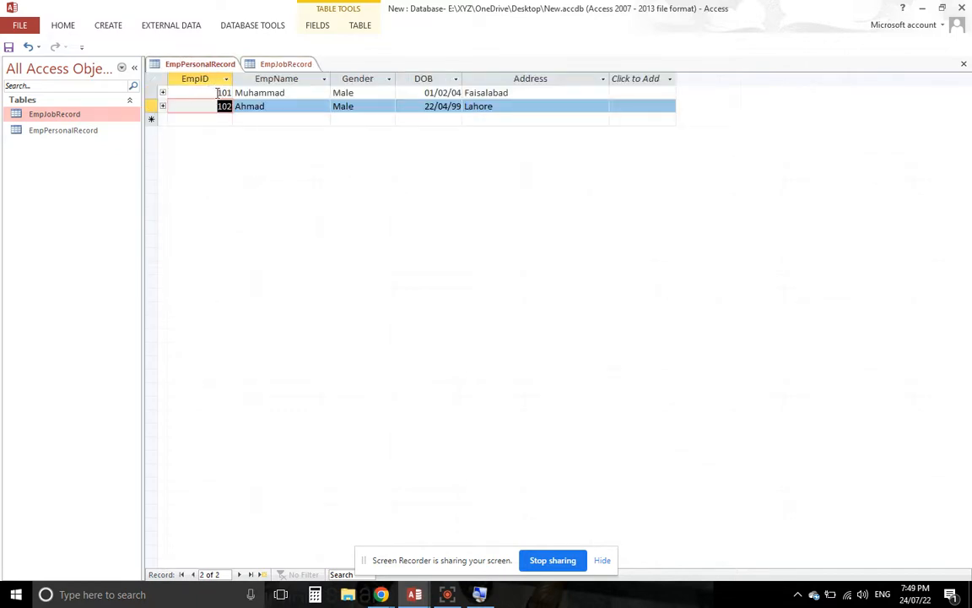
left_click(272, 66)
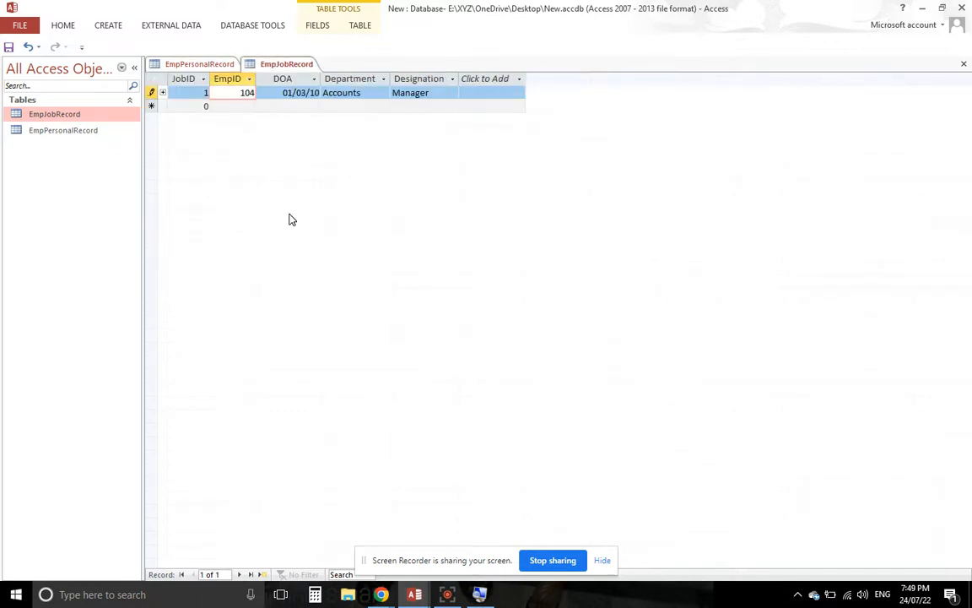
key("Tab")
key("Tab")
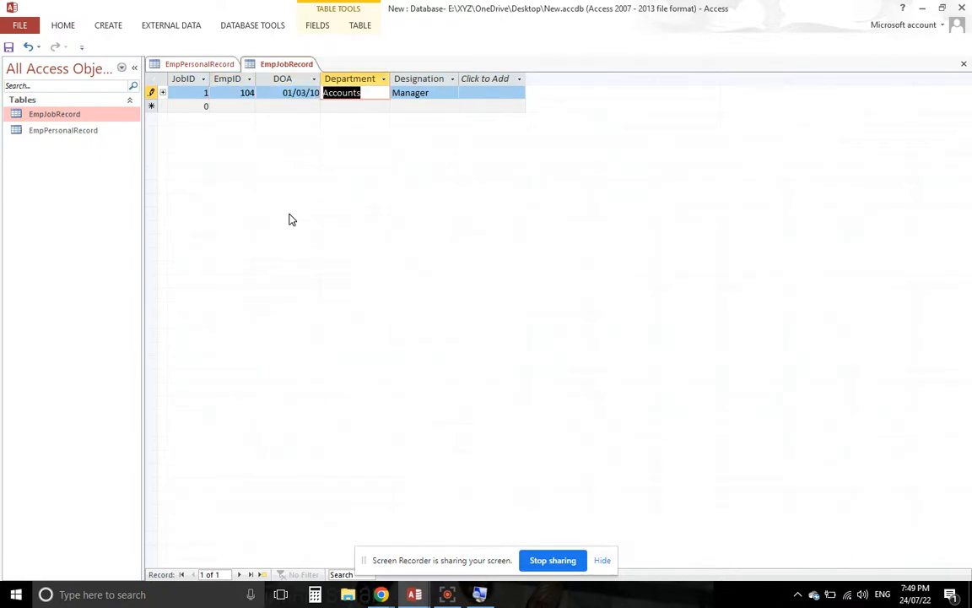
key("Tab")
key("Tab")
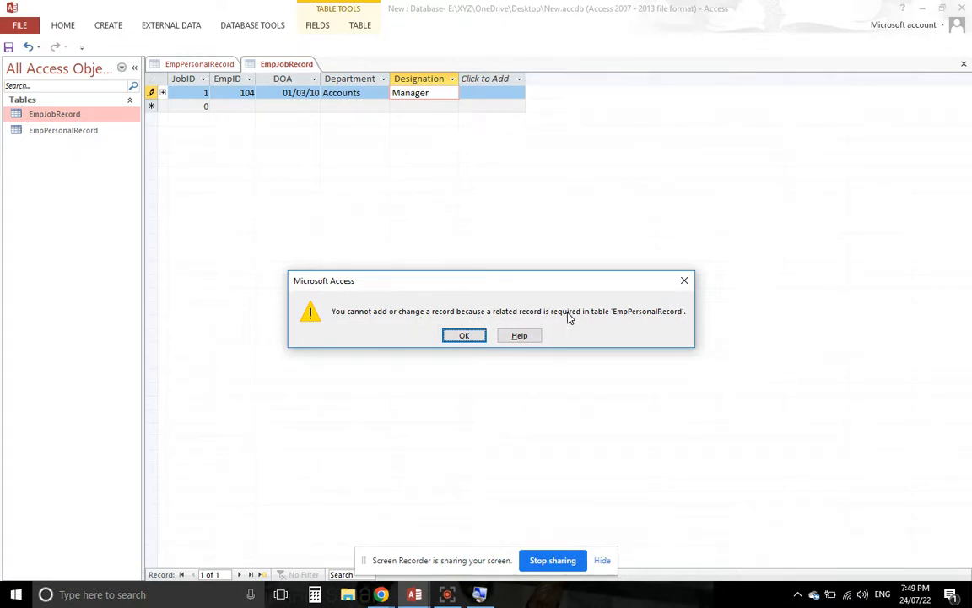
left_click(478, 337)
Set the first job record's EmpID to the second employee's ID from EmpPersonalRecord and save the record
key("Left")
key("Left")
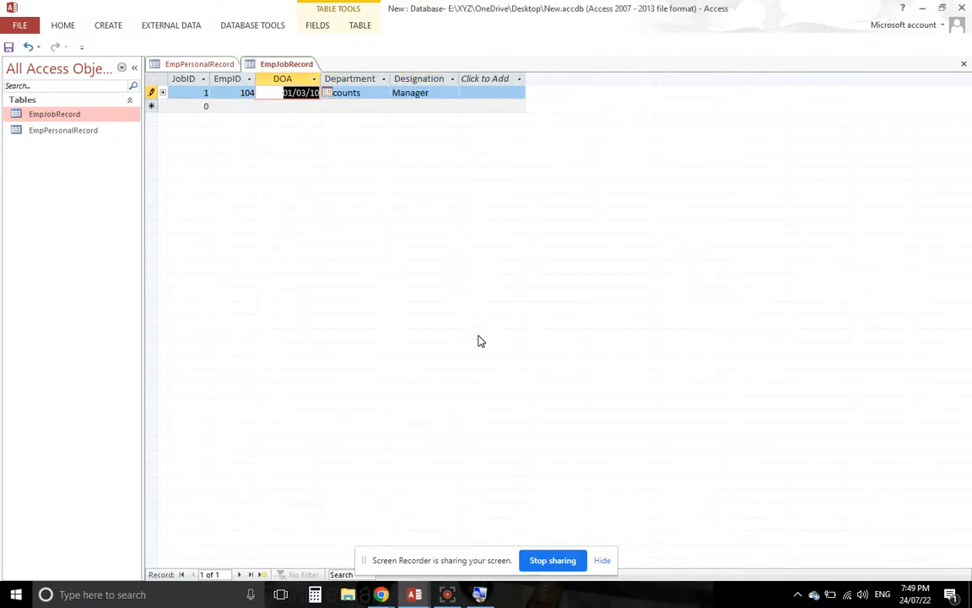
key("Left")
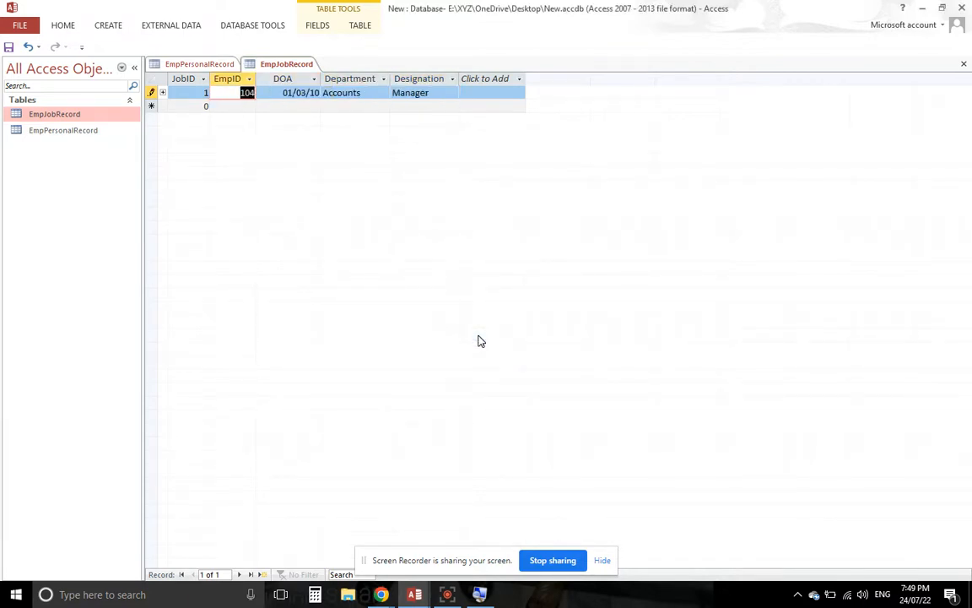
left_click(219, 64)
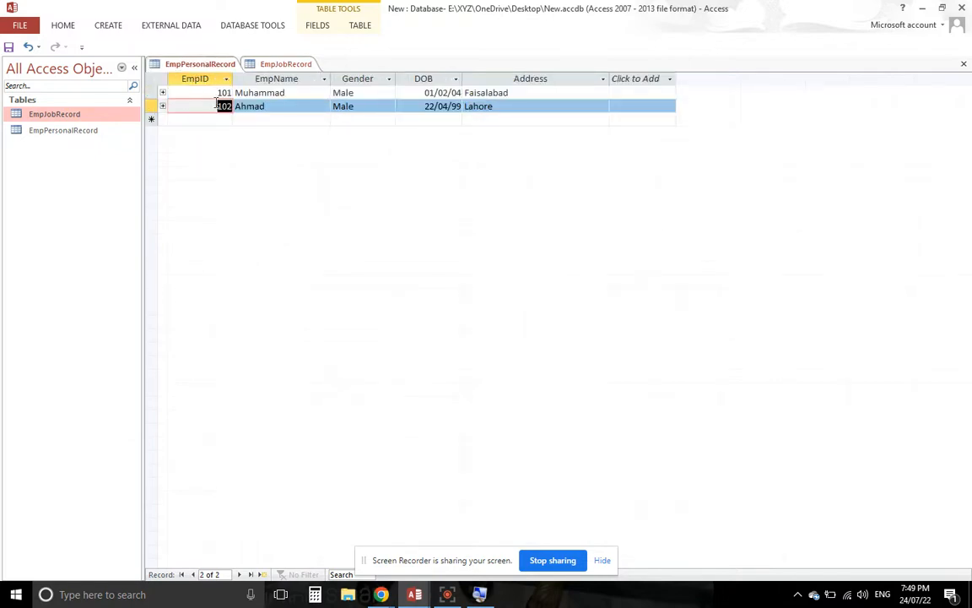
left_click(279, 68)
key("Tab")
key("Tab")
key("Tab")
key("Tab")
key("Tab")
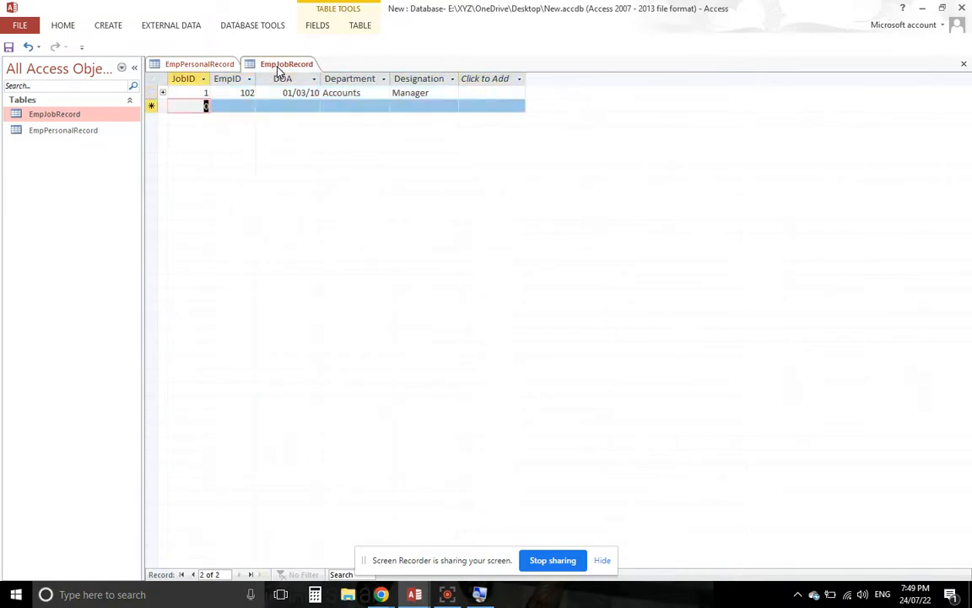
Start a second EmpJobRecord entry with JobID 2, the first employee's EmpID and DOA 12/12/12
type("2")
key("Tab")
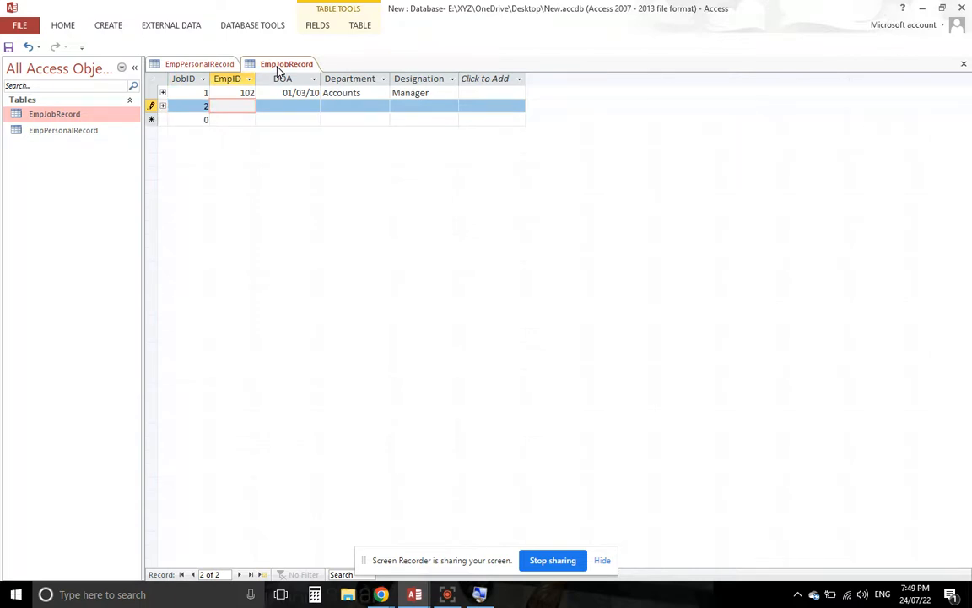
type("101")
key("Tab")
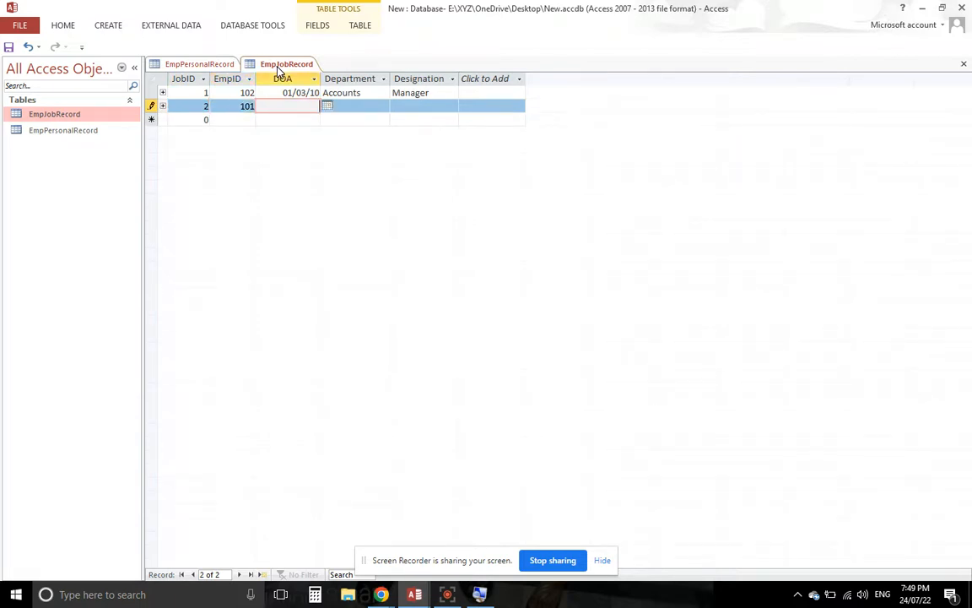
type("0")
key("BackSpace")
type("12")
type("/12-12")
key("Tab")
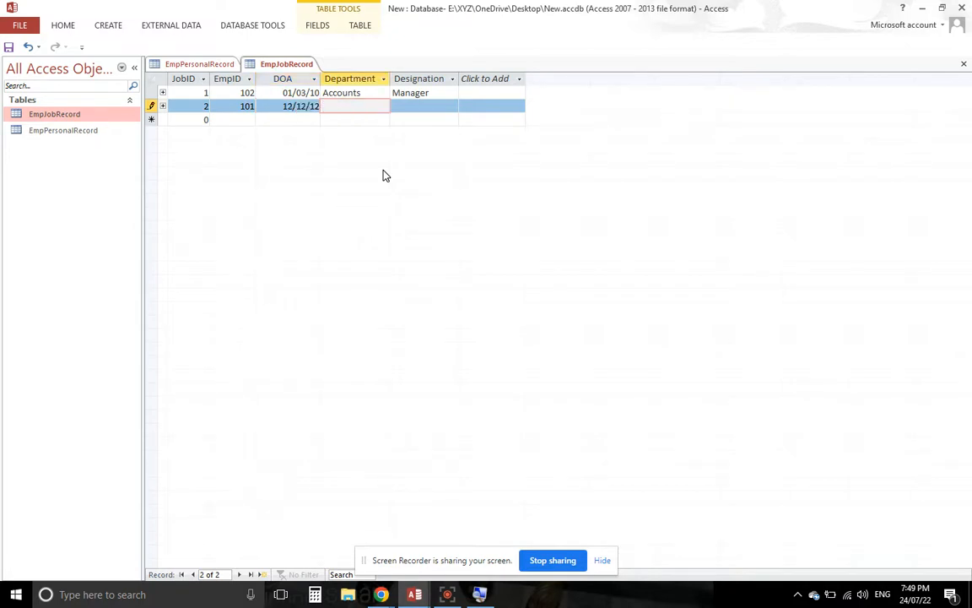
Complete the second job record with department HR and designation Assistant
type("HR")
key("Tab")
type("Assist")
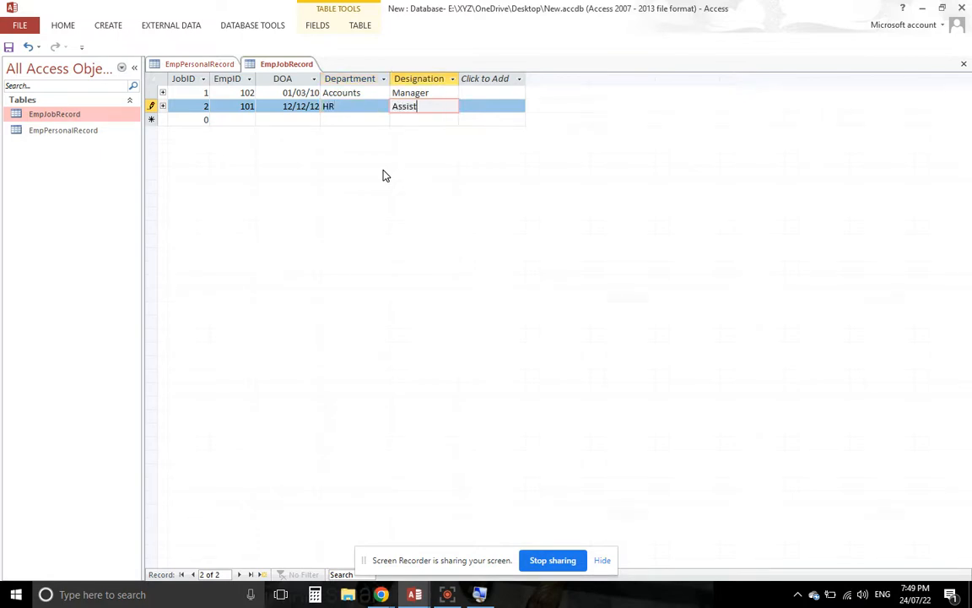
type("ant")
key("Return")
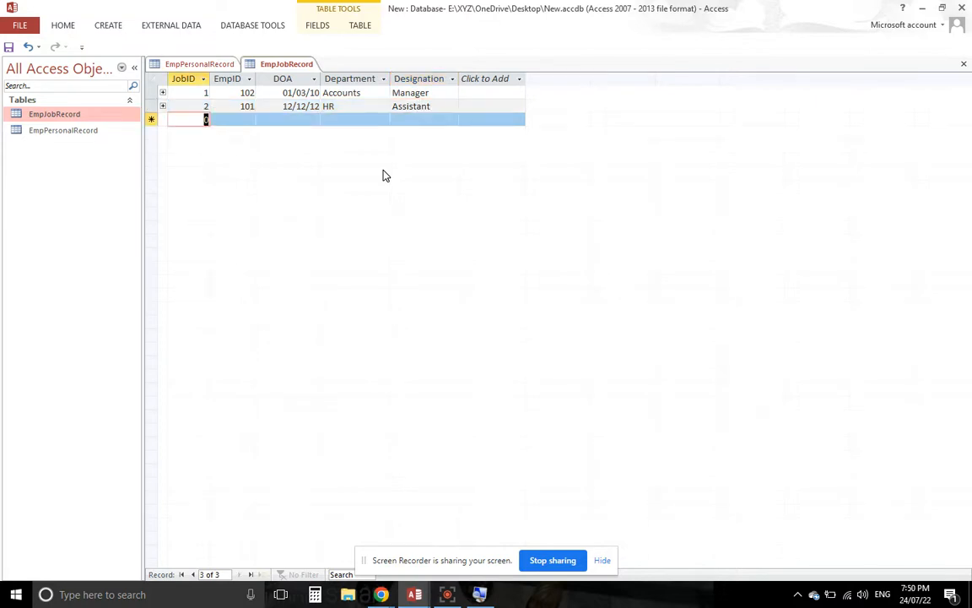
Try to give the second job record the same EmpID as the first job record
double_click(238, 106)
type("102")
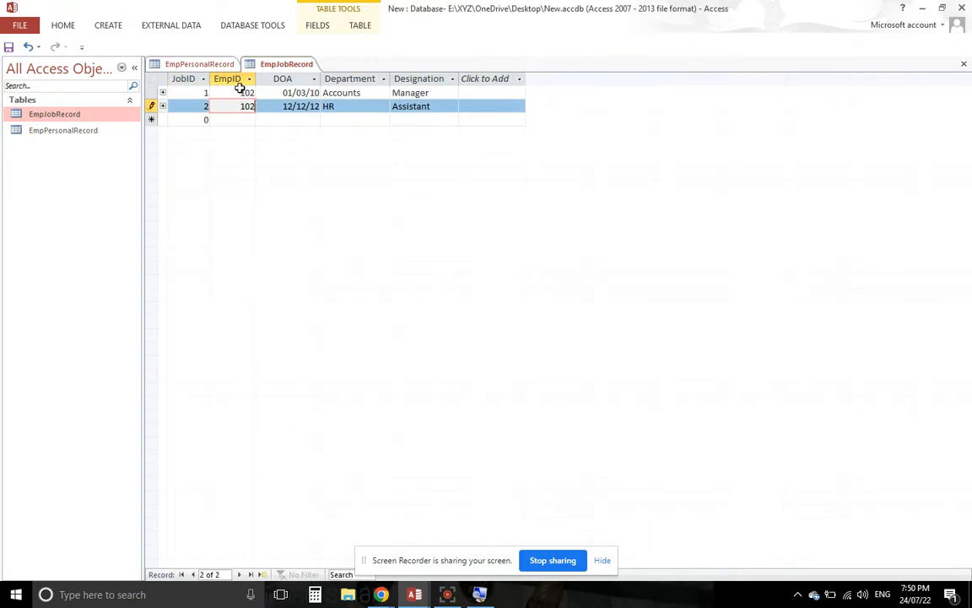
key("Tab")
key("Tab")
key("Tab")
key("Tab")
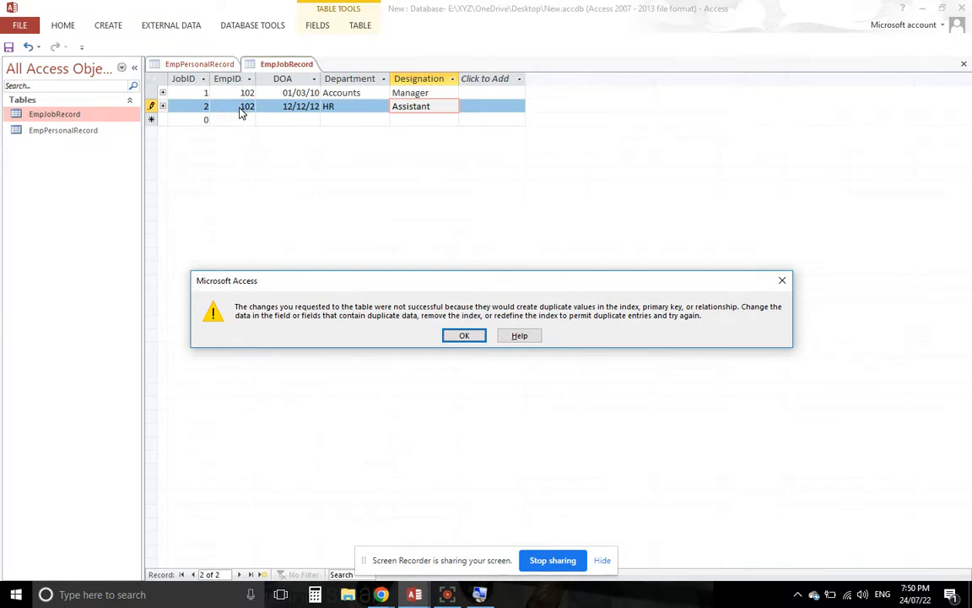
left_click(464, 336)
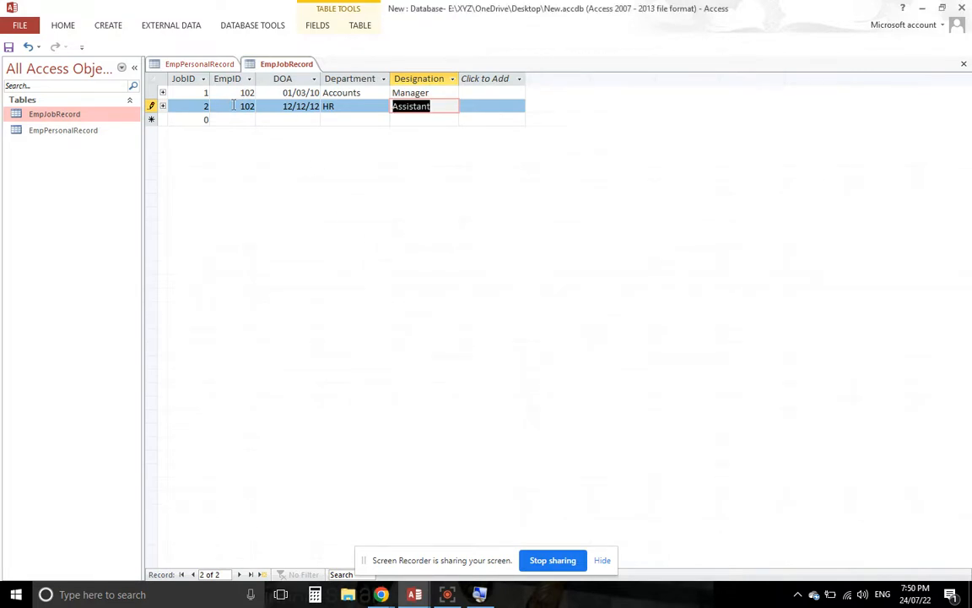
Restore the second job record's EmpID to the first employee's ID and save the record
left_click_drag(233, 104, 265, 106)
key("BackSpace")
type("101")
key("Up")
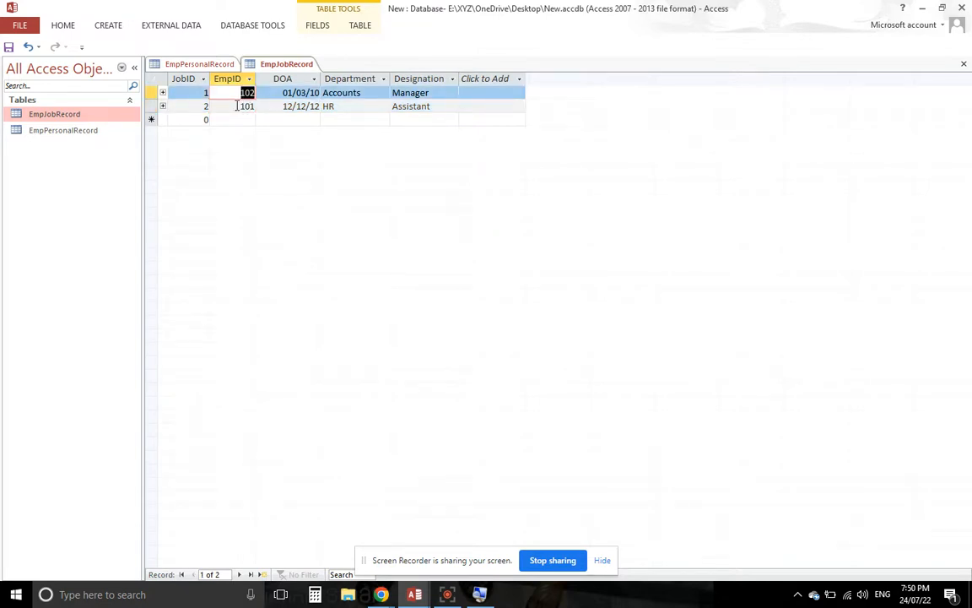
left_click_drag(237, 107, 262, 104)
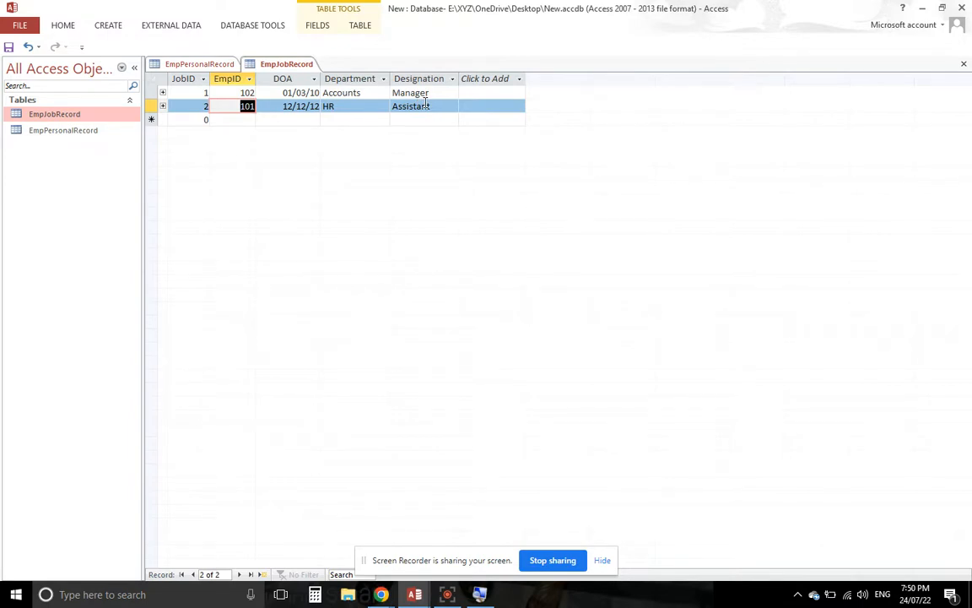
key("Up")
key("Down")
key("Down")
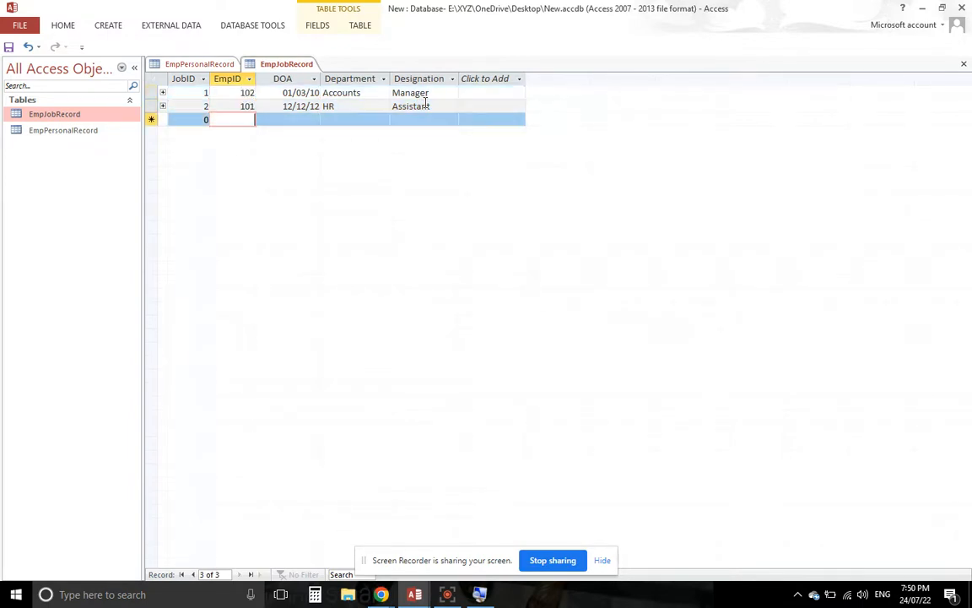
key("Up")
key("Down")
mouse_move(452, 595)
left_click(447, 593)
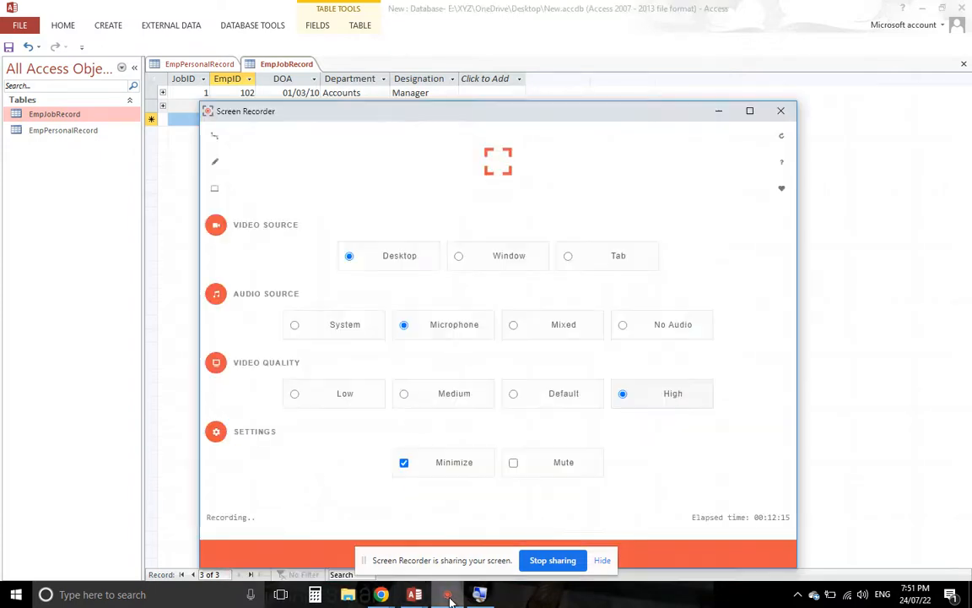